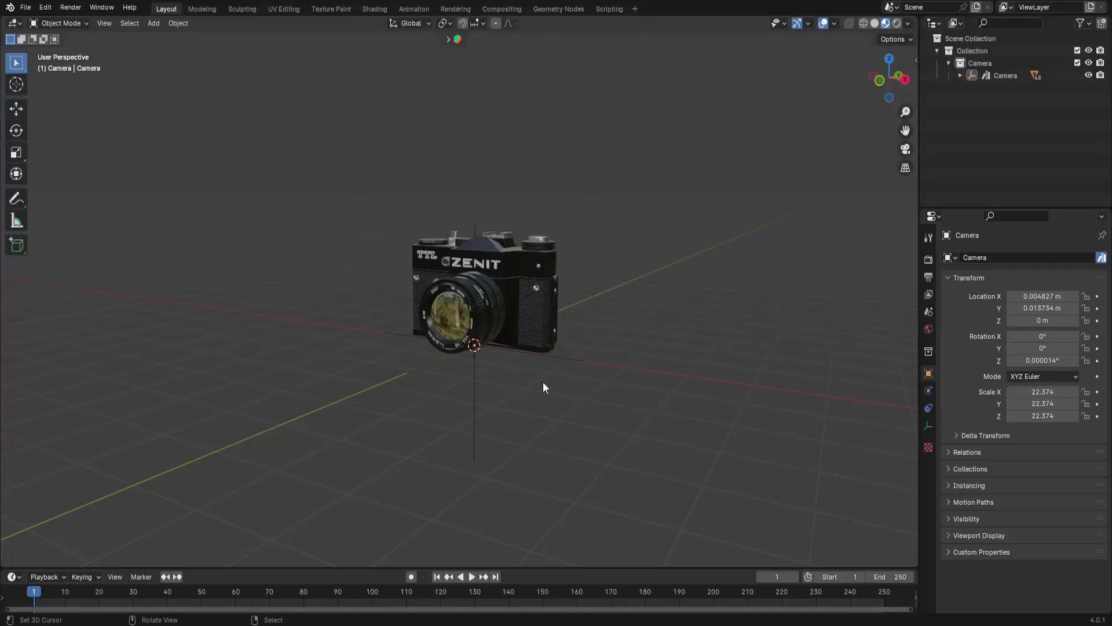
On the Body front, swap the Black metal material for a new Material.001 in the Shading workspace.
{"action": "left_click", "coordinate": [517, 302]}
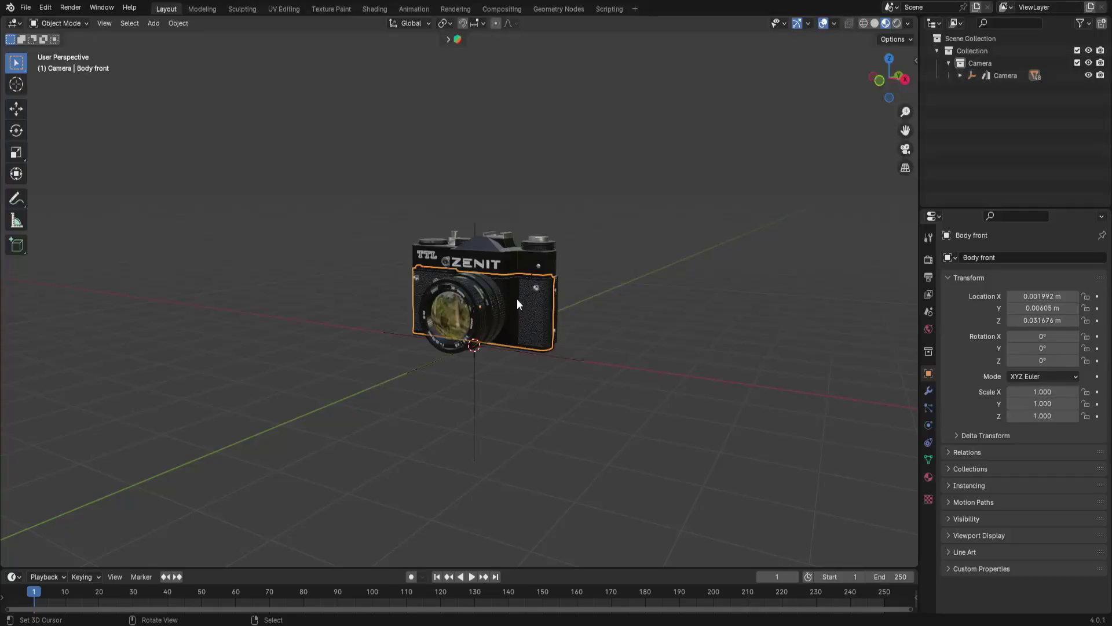
{"action": "left_click", "coordinate": [374, 8]}
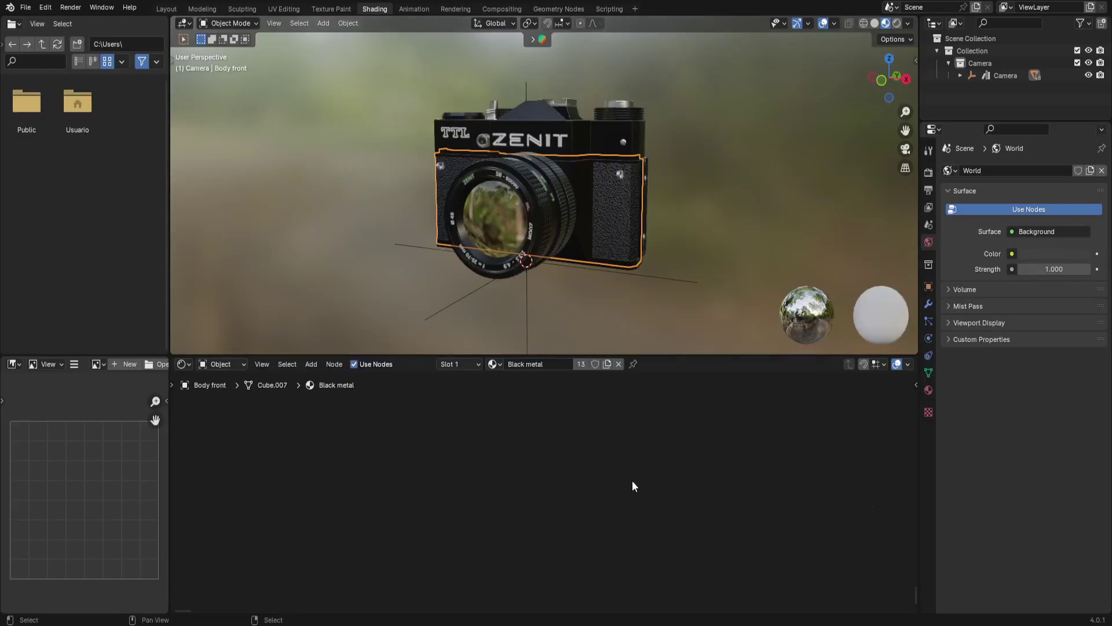
{"action": "left_click", "coordinate": [619, 364]}
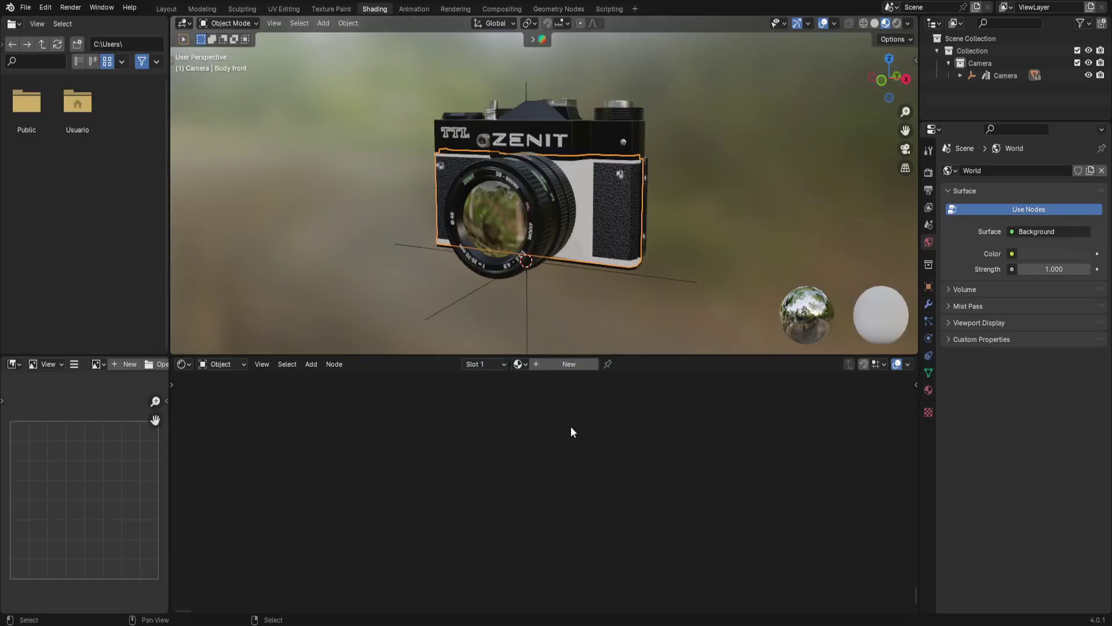
{"action": "left_click", "coordinate": [534, 366]}
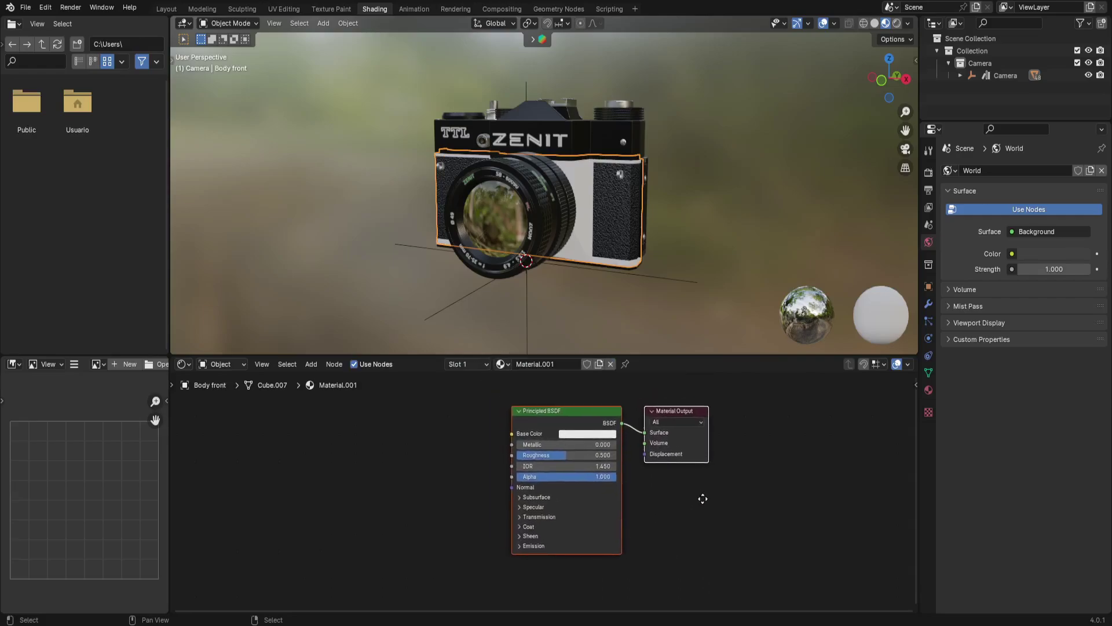
Replace the Principled BSDF with a Mix Shader connected to the material Surface.
{"action": "key", "text": "Delete"}
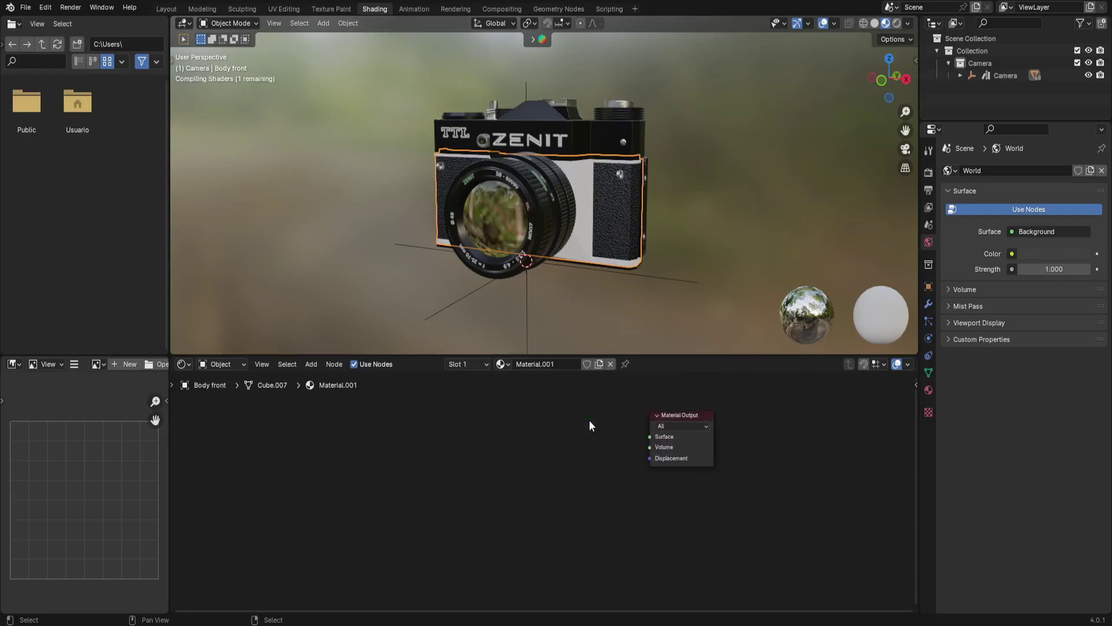
{"action": "key", "text": "shift+a"}
{"action": "type", "text": "mi"}
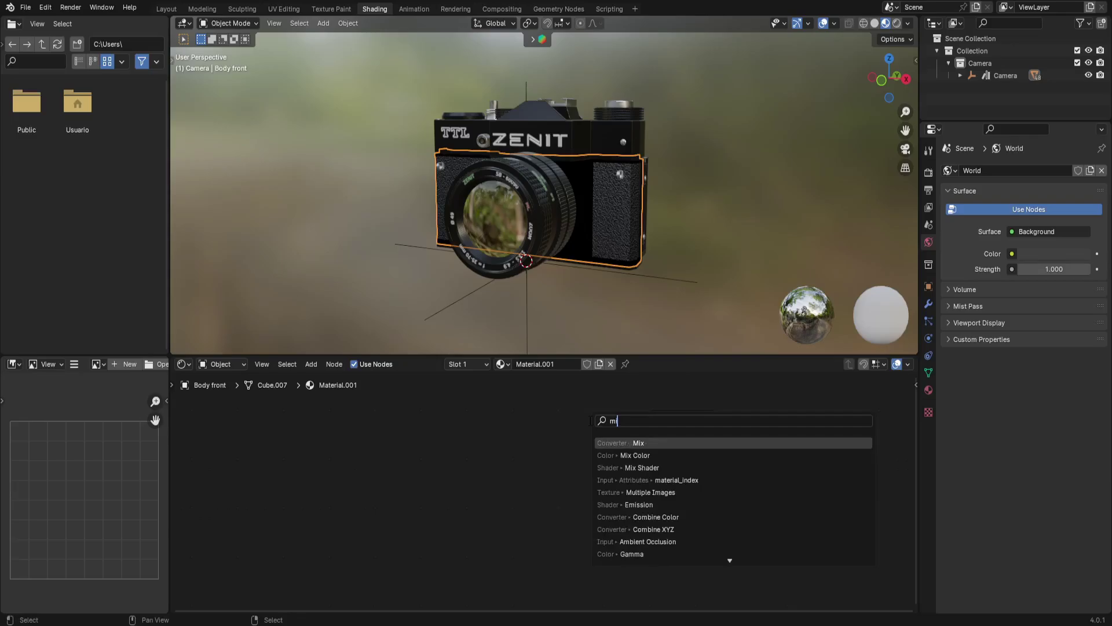
{"action": "type", "text": "x"}
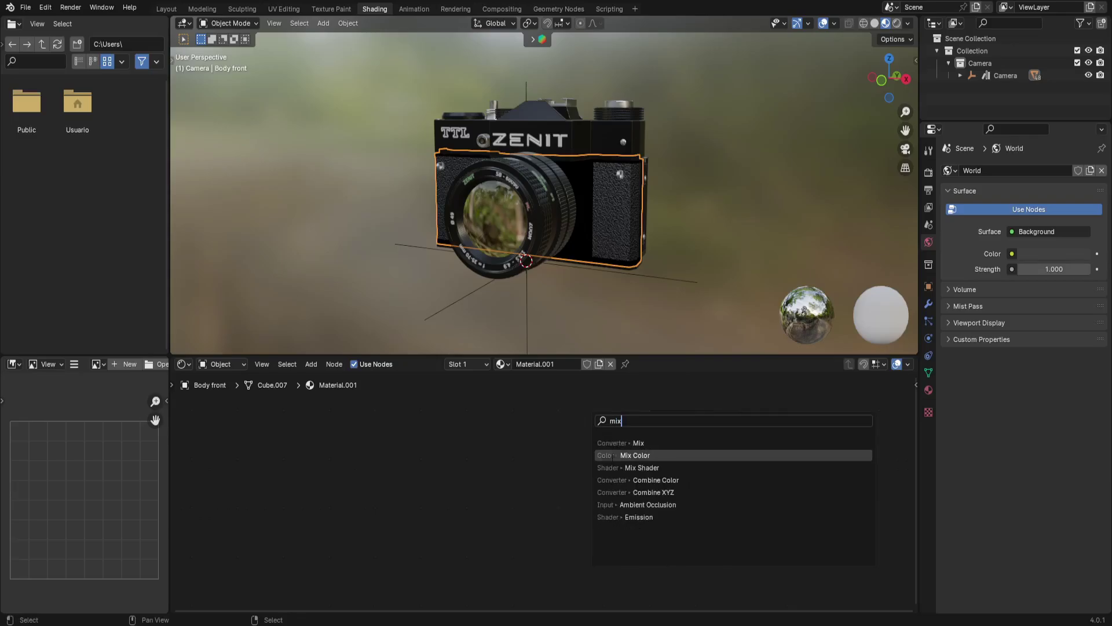
{"action": "left_click", "coordinate": [611, 466]}
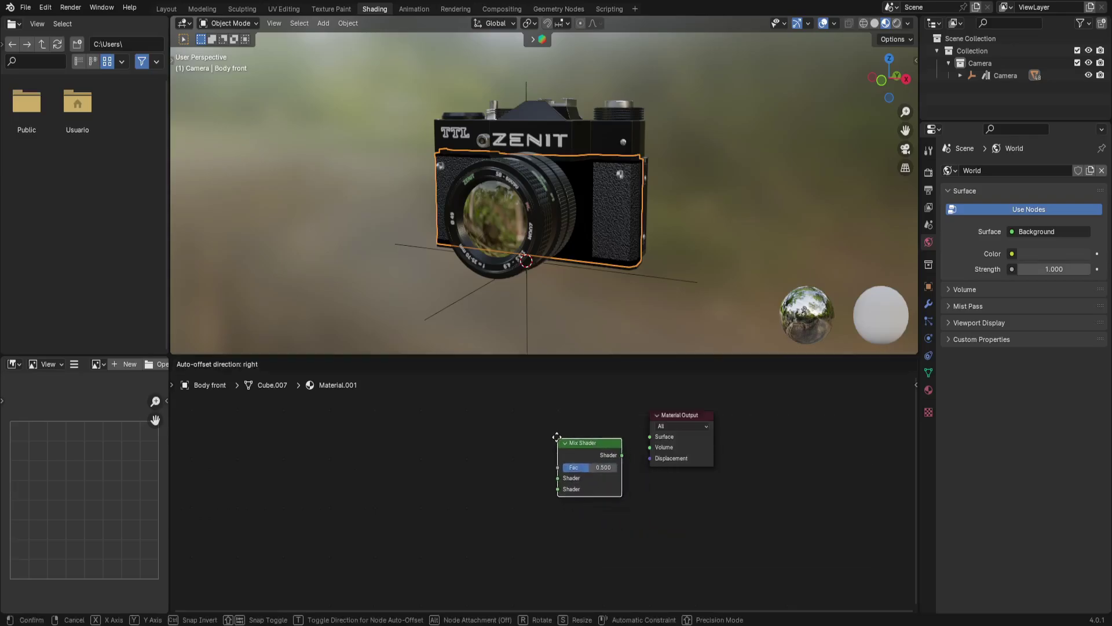
{"action": "left_click", "coordinate": [562, 433]}
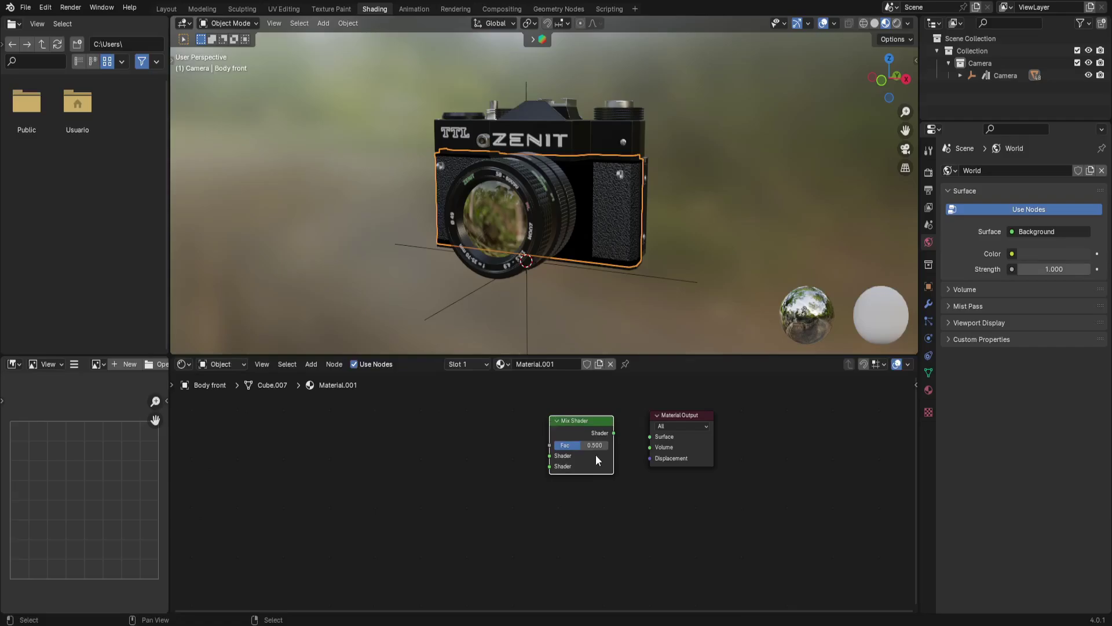
{"action": "left_click_drag", "start_coordinate": [614, 432], "coordinate": [649, 437]}
Add an Add Shader linked into the Mix Shader's first shader input.
{"action": "key", "text": "shift+a"}
{"action": "type", "text": "a"}
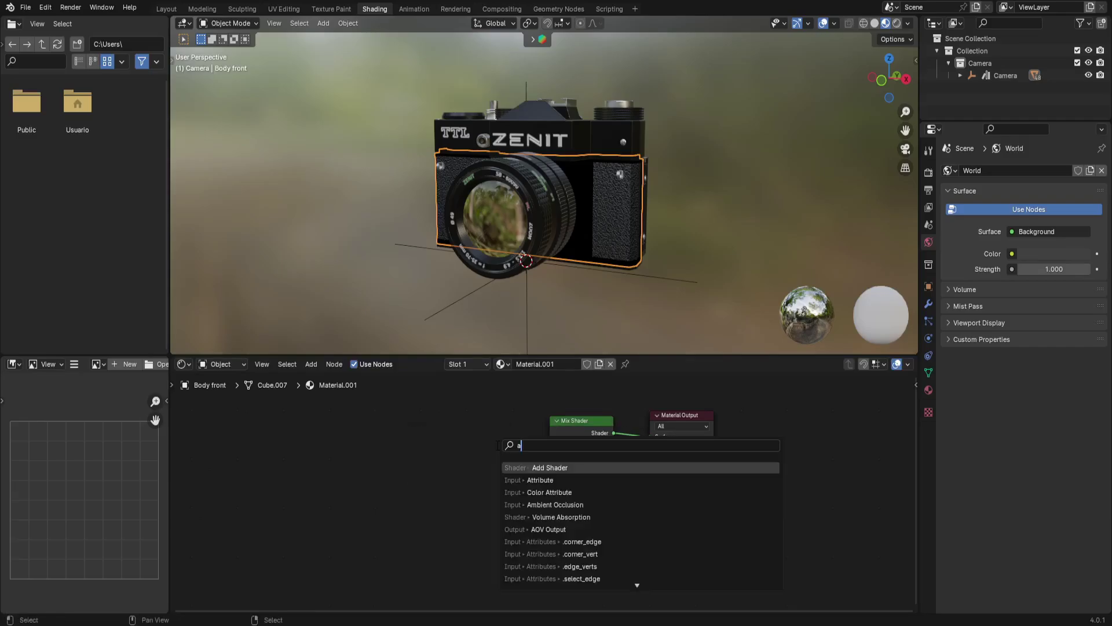
{"action": "type", "text": "dd"}
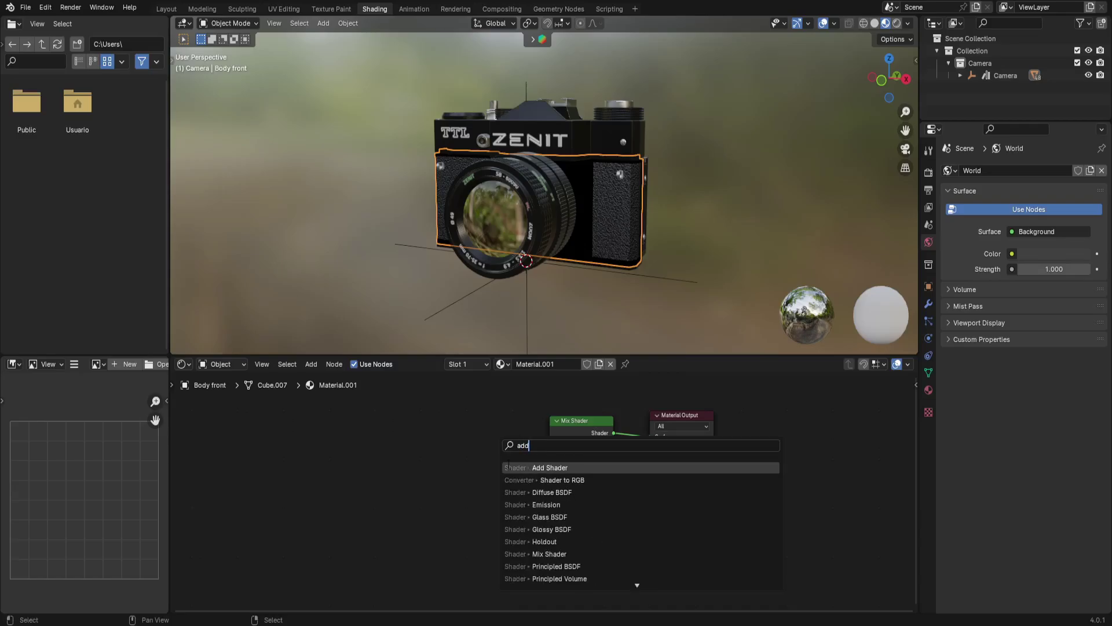
{"action": "left_click", "coordinate": [508, 466]}
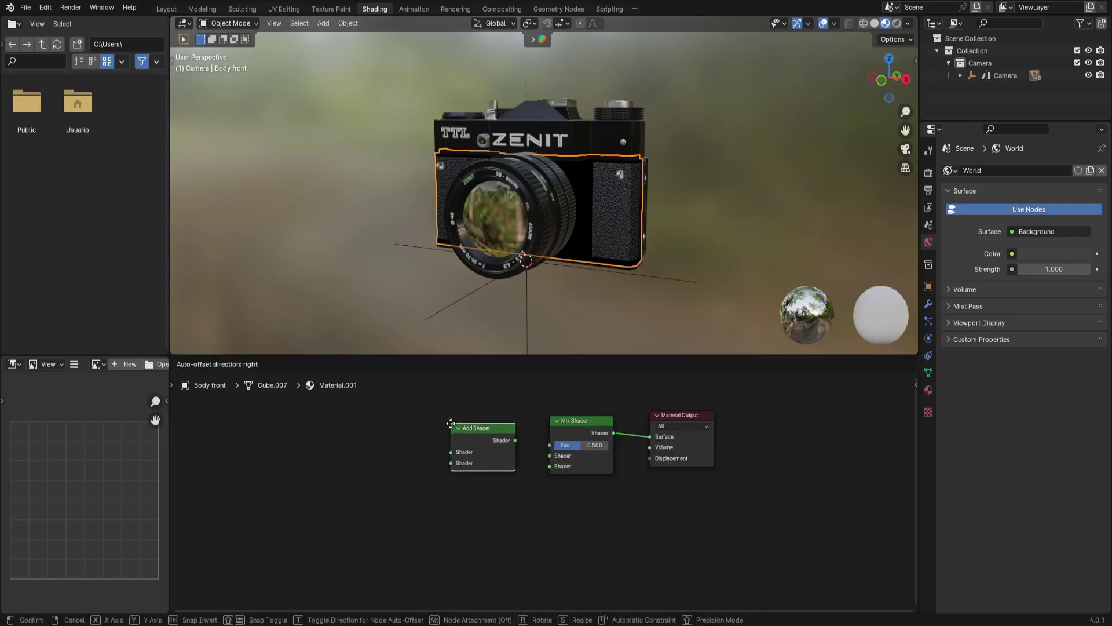
{"action": "left_click", "coordinate": [450, 423]}
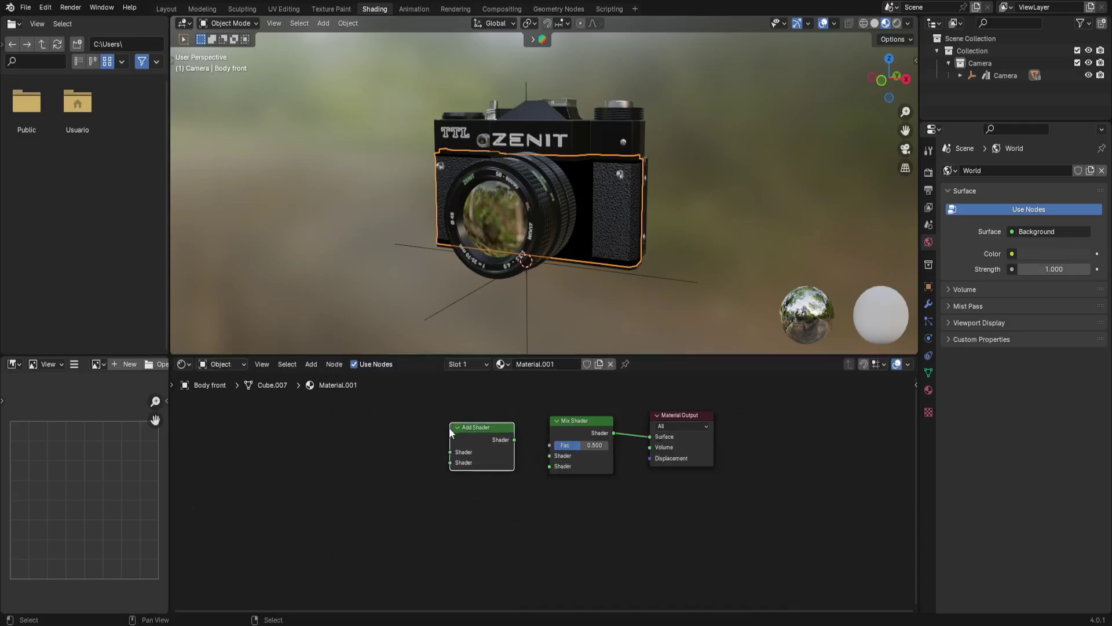
{"action": "left_click_drag", "start_coordinate": [513, 440], "coordinate": [543, 457]}
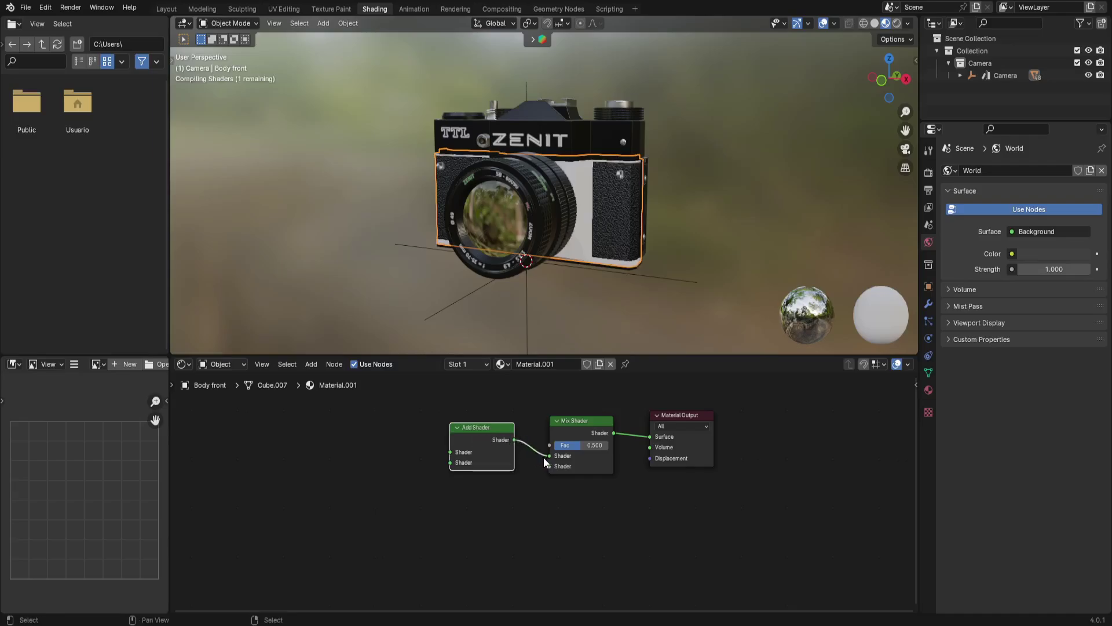
Add a Glass BSDF connected to the Mix Shader's second shader input.
{"action": "key", "text": "shift+a"}
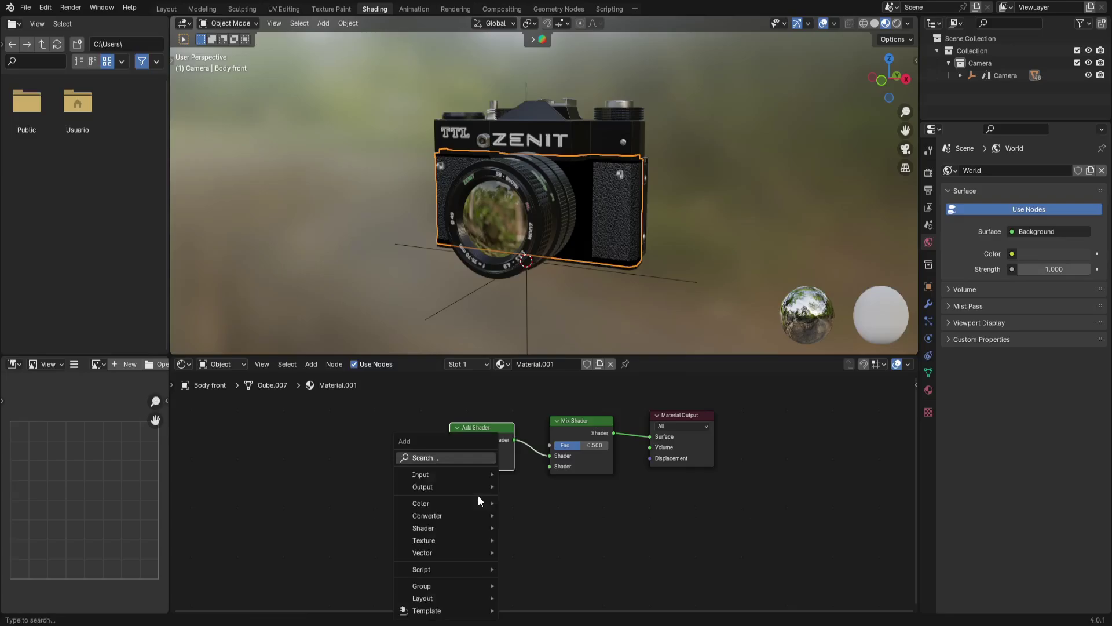
{"action": "type", "text": "glas"}
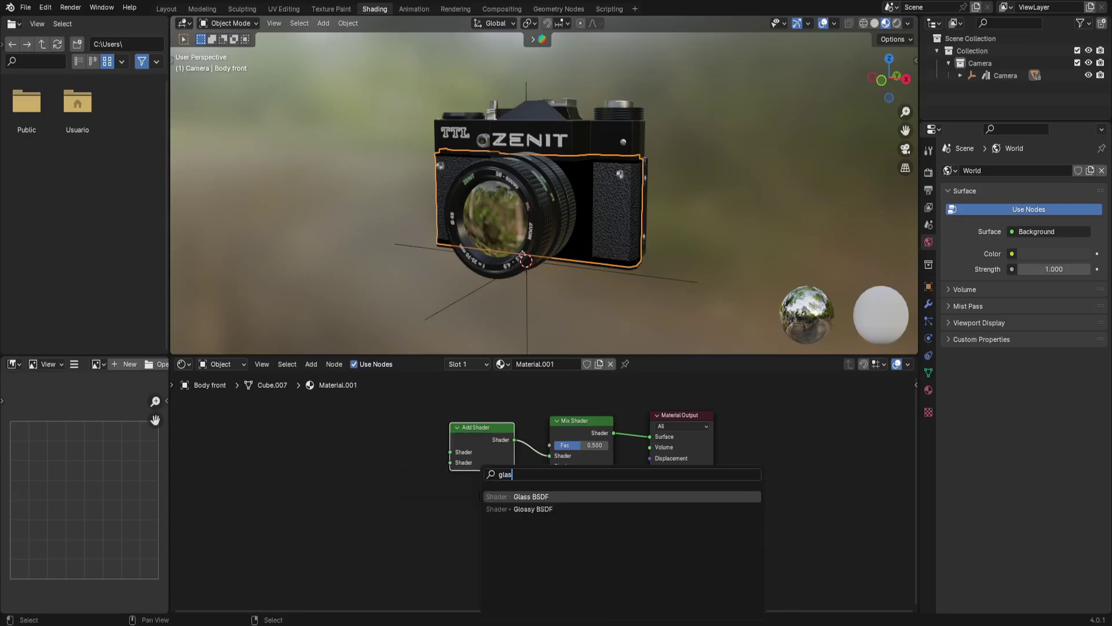
{"action": "type", "text": "s"}
{"action": "left_click", "coordinate": [498, 496]}
{"action": "left_click", "coordinate": [514, 497]}
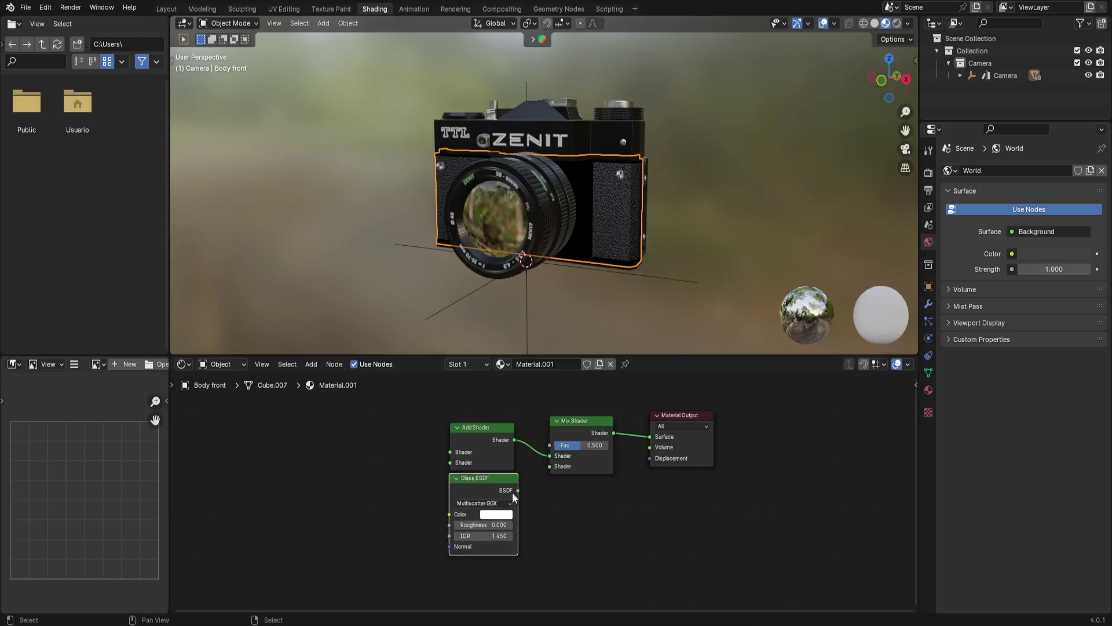
{"action": "left_click_drag", "start_coordinate": [517, 491], "coordinate": [548, 468]}
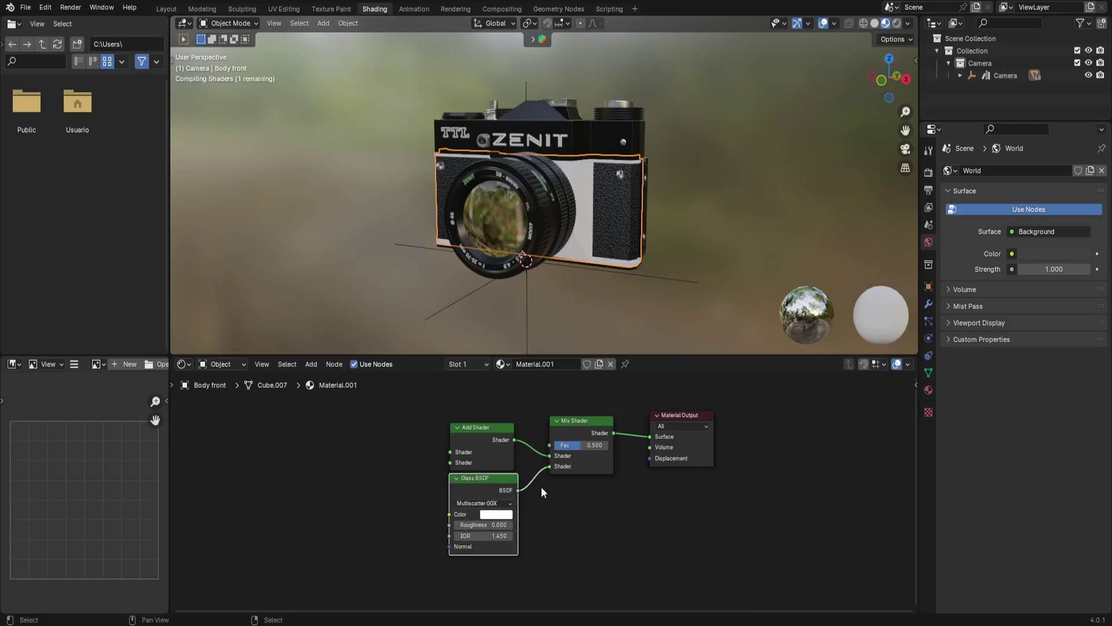
Nest a second Add Shader into the first, fed by a copied Glass BSDF.
{"action": "left_click_drag", "start_coordinate": [484, 427], "coordinate": [400, 476]}
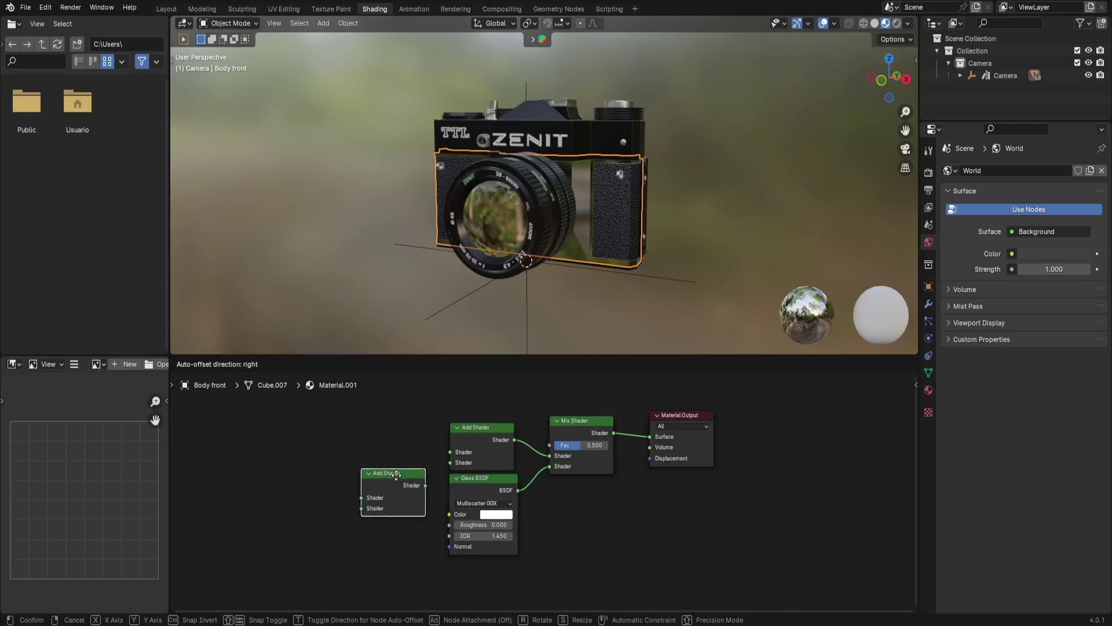
{"action": "left_click_drag", "start_coordinate": [400, 477], "coordinate": [450, 463]}
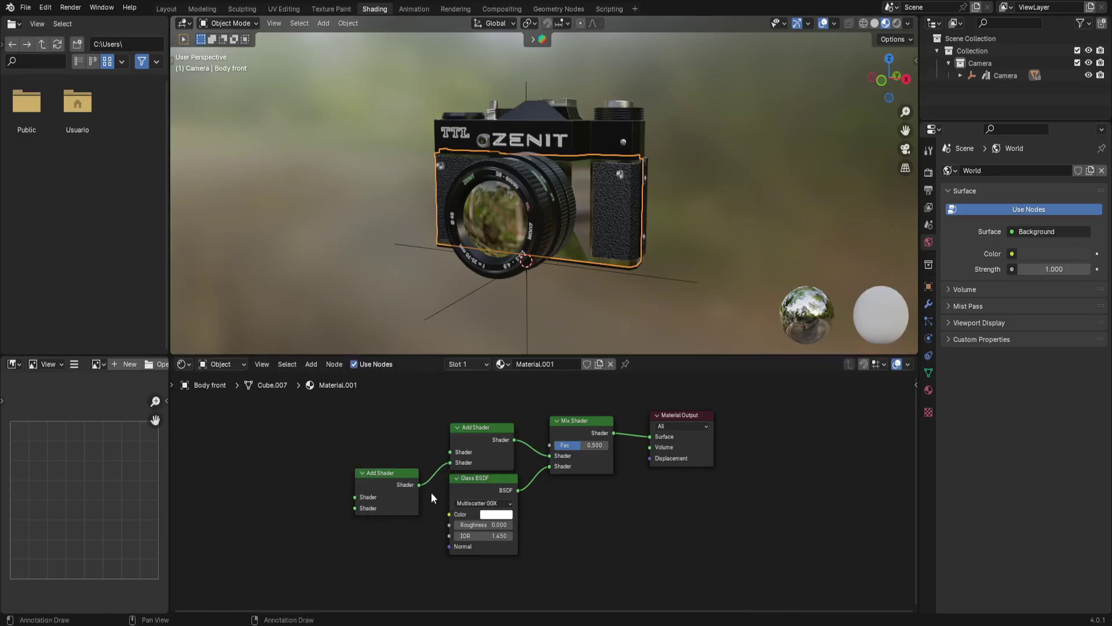
{"action": "middle_click_drag", "start_coordinate": [431, 492], "coordinate": [498, 460]}
{"action": "left_click_drag", "start_coordinate": [544, 450], "coordinate": [342, 496]}
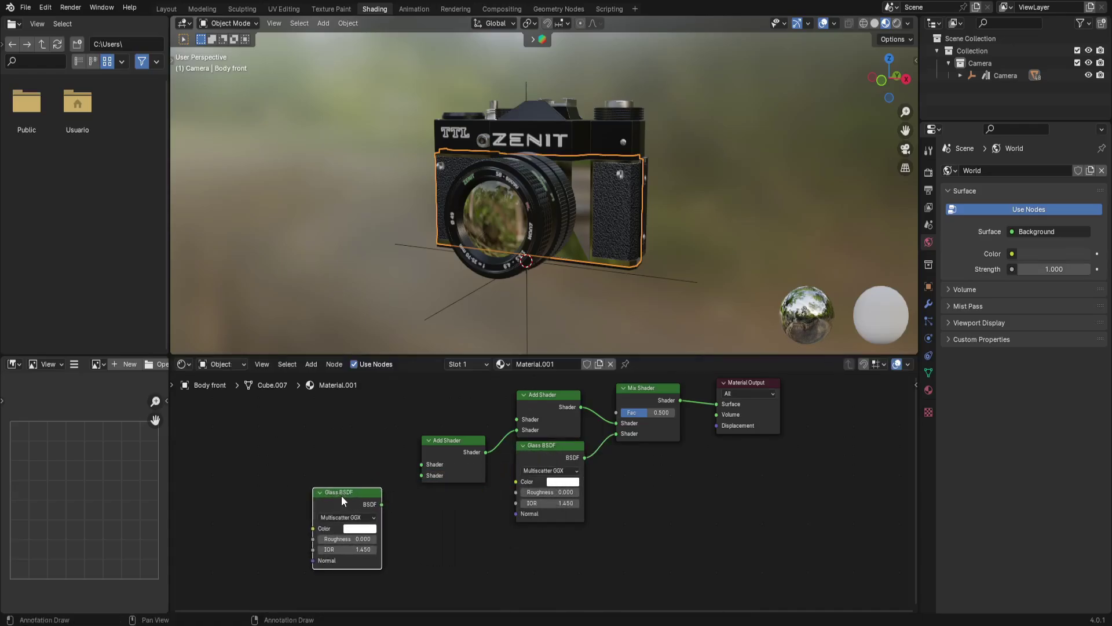
{"action": "left_click_drag", "start_coordinate": [381, 503], "coordinate": [418, 476]}
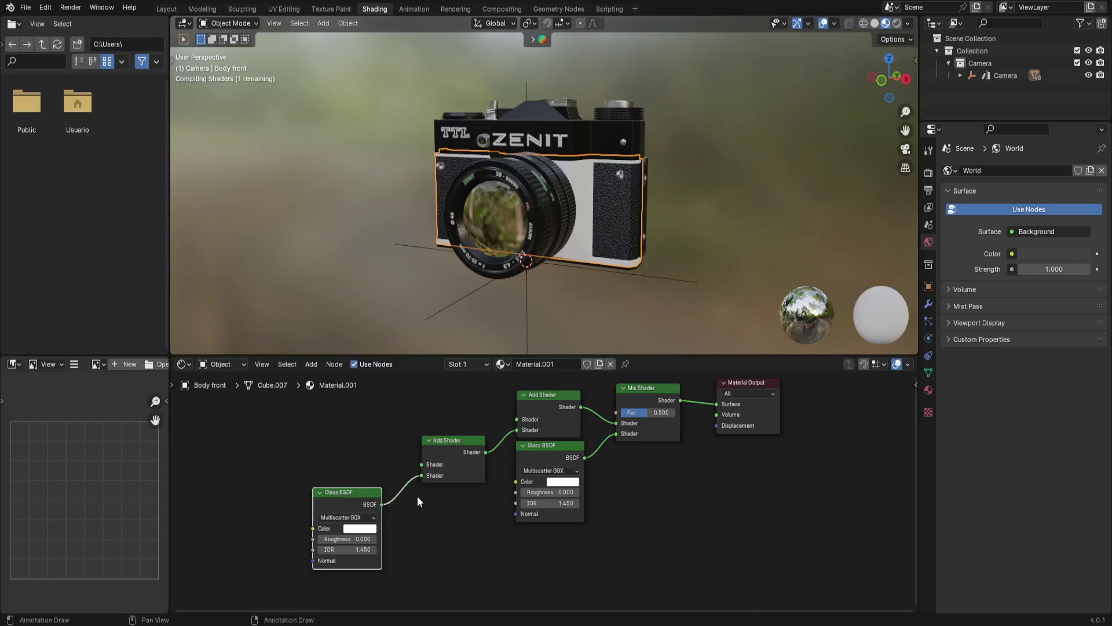
{"action": "left_click_drag", "start_coordinate": [356, 493], "coordinate": [344, 517]}
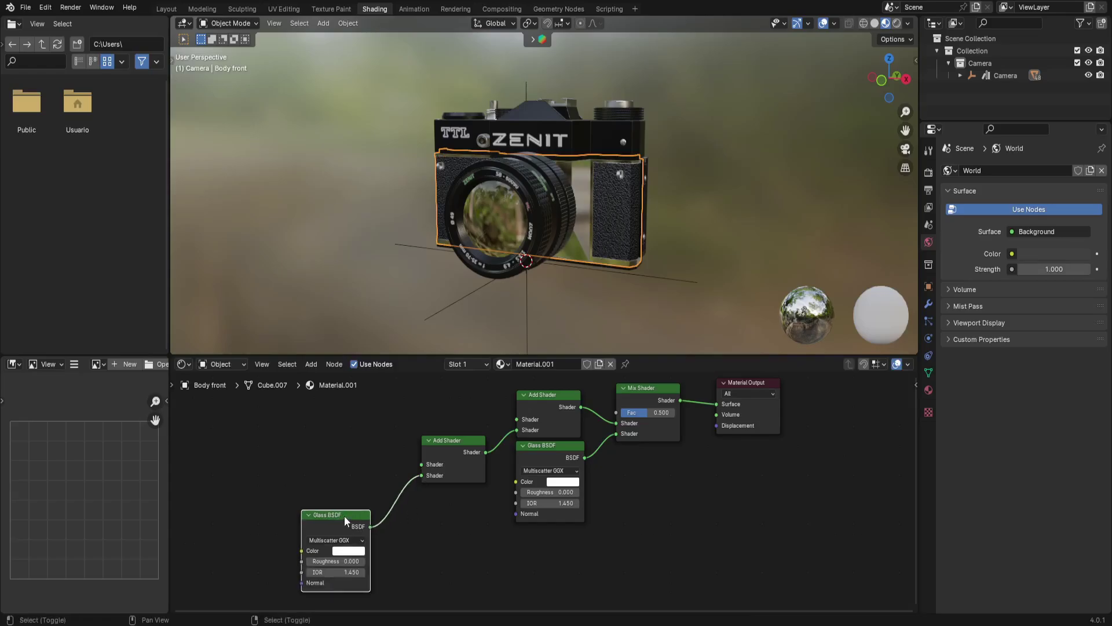
Duplicate the Glass BSDF and link it into the nested Add Shader's first input.
{"action": "key", "text": "shift+d"}
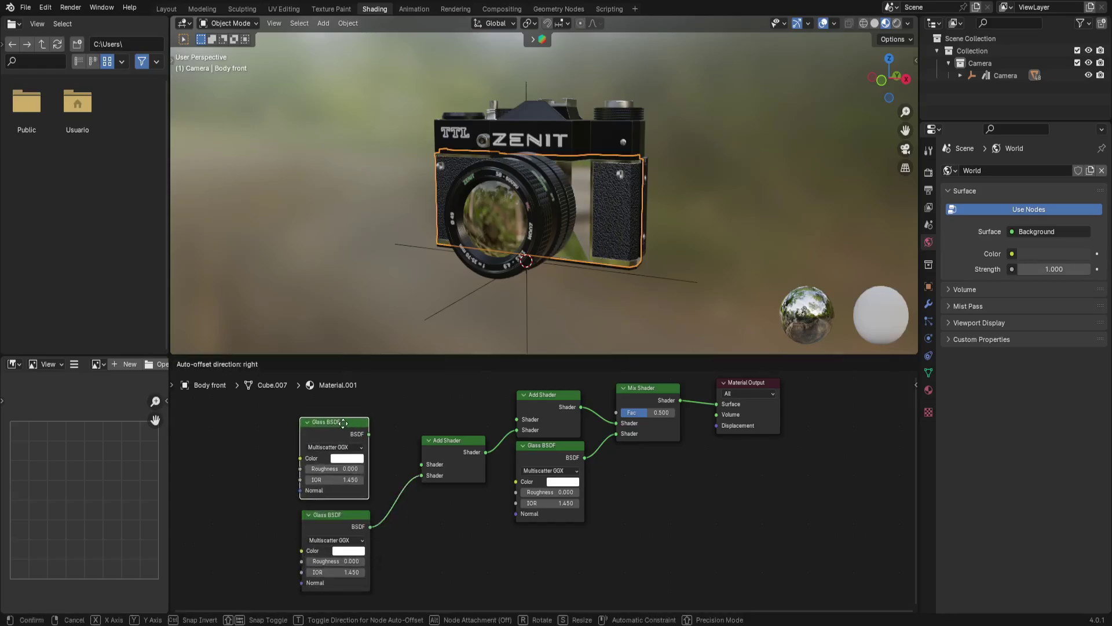
{"action": "left_click", "coordinate": [356, 434]}
{"action": "left_click_drag", "start_coordinate": [370, 437], "coordinate": [420, 464]}
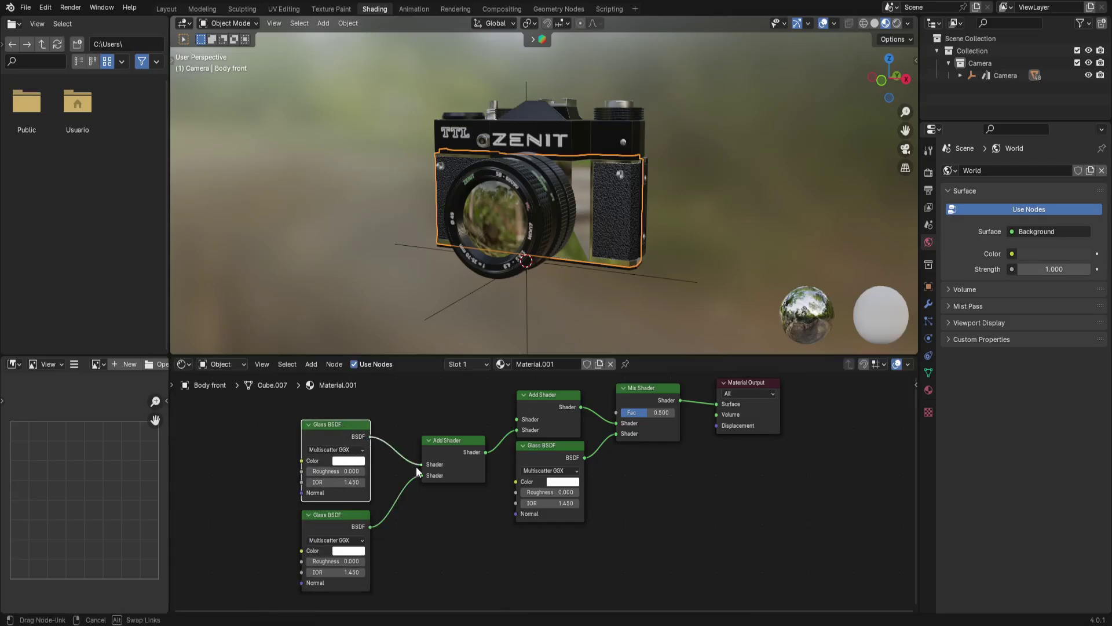
{"action": "scroll", "coordinate": [423, 537], "scroll_direction": "up", "scroll_amount": 3}
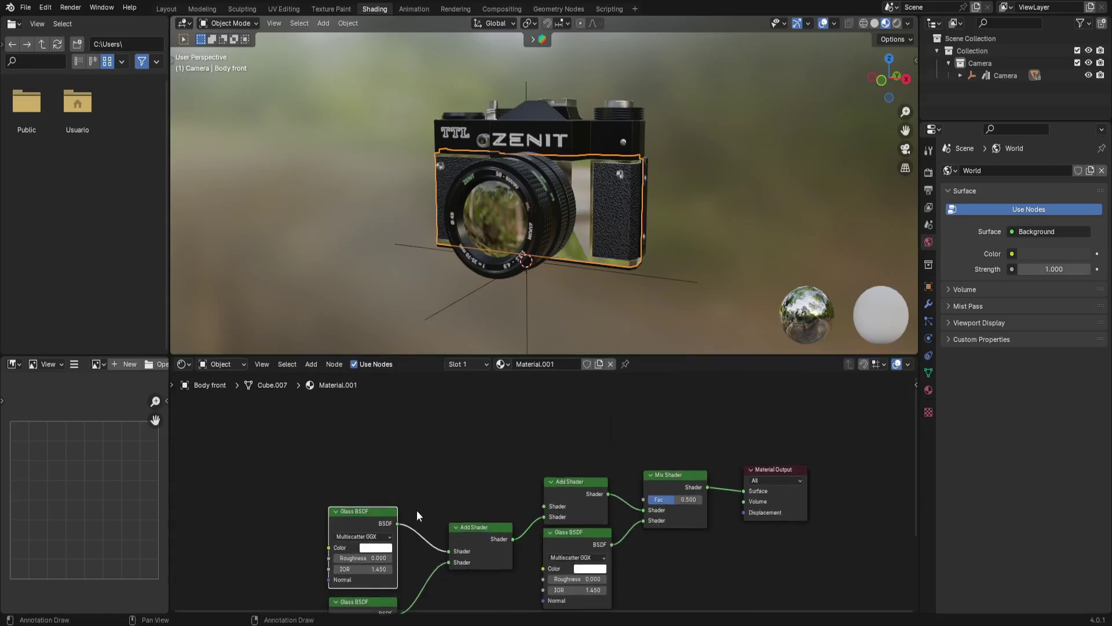
Move the top Glass BSDF vertically and connect it to the right Add Shader.
{"action": "key", "text": "g"}
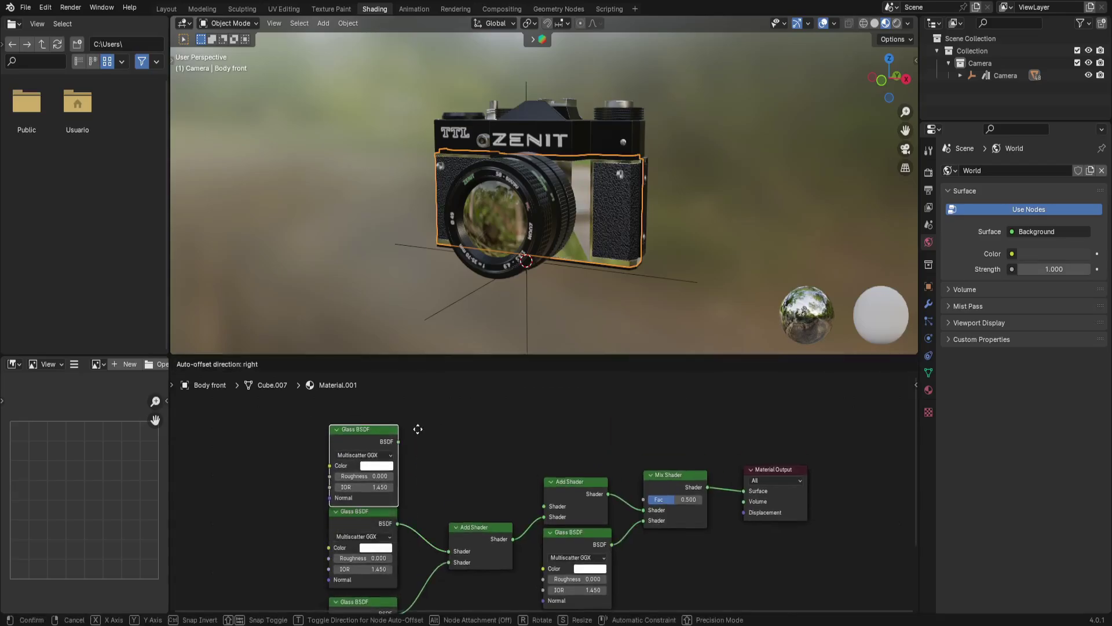
{"action": "key", "text": "y"}
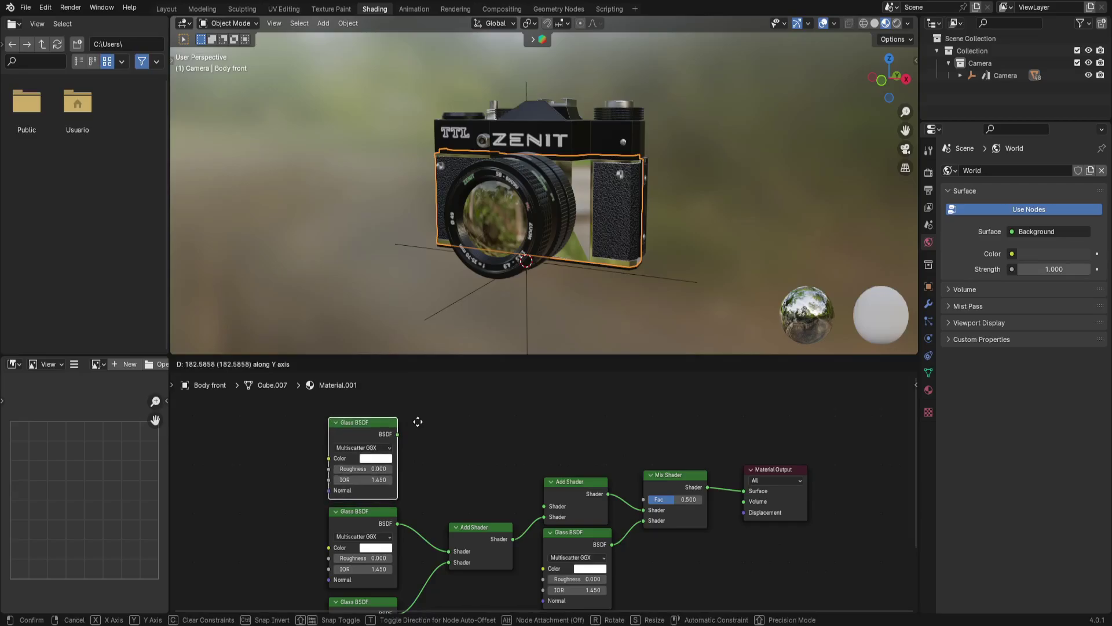
{"action": "left_click", "coordinate": [415, 423]}
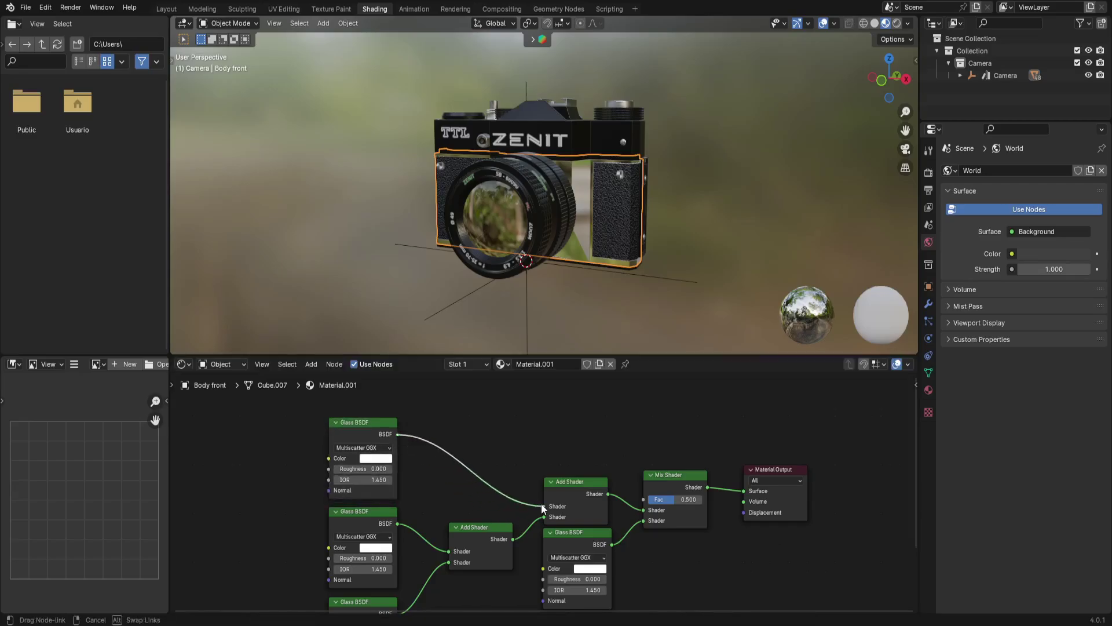
{"action": "left_click_drag", "start_coordinate": [399, 434], "coordinate": [544, 506]}
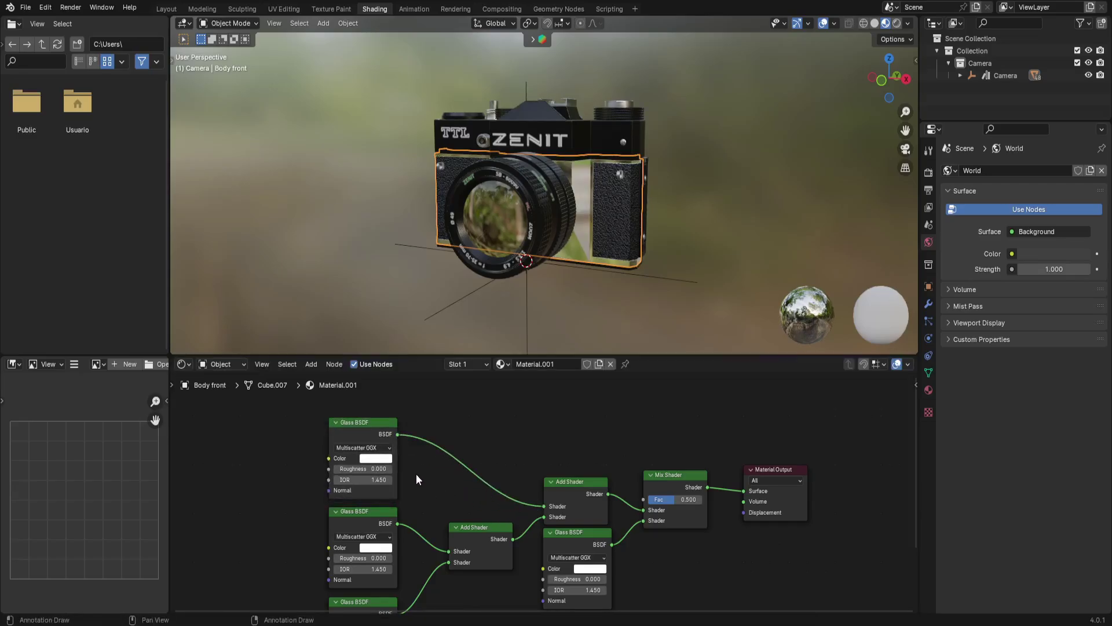
Color the three Glass BSDF nodes red, green and blue.
{"action": "left_click", "coordinate": [387, 459]}
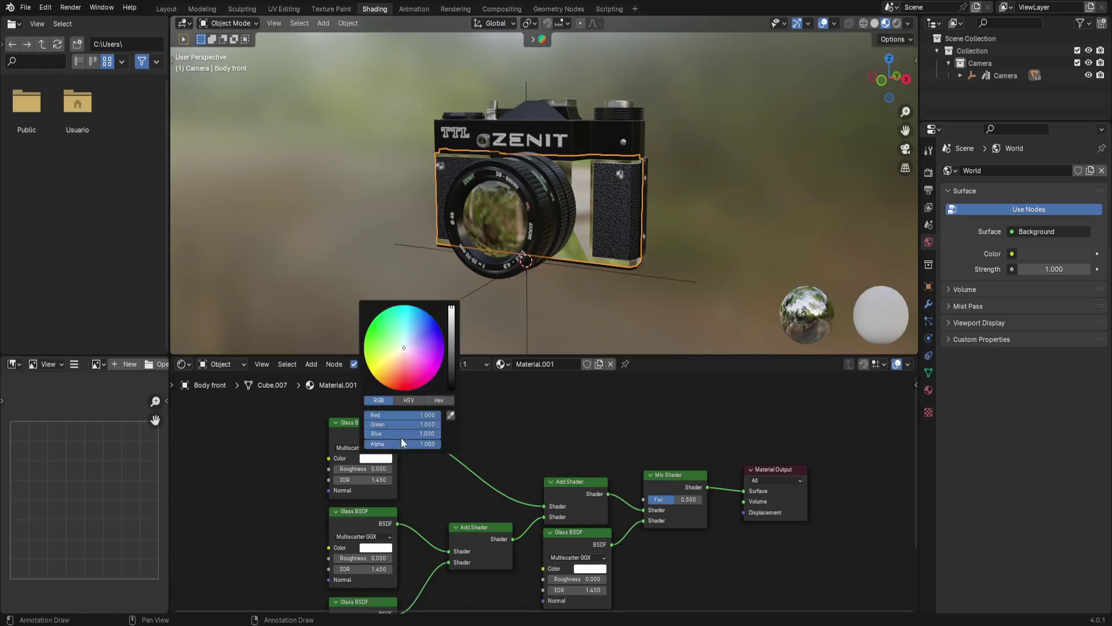
{"action": "mouse_move", "coordinate": [405, 425]}
{"action": "left_mouse_down"}
{"action": "mouse_move", "coordinate": [365, 426]}
{"action": "mouse_move", "coordinate": [363, 436]}
{"action": "left_mouse_up"}
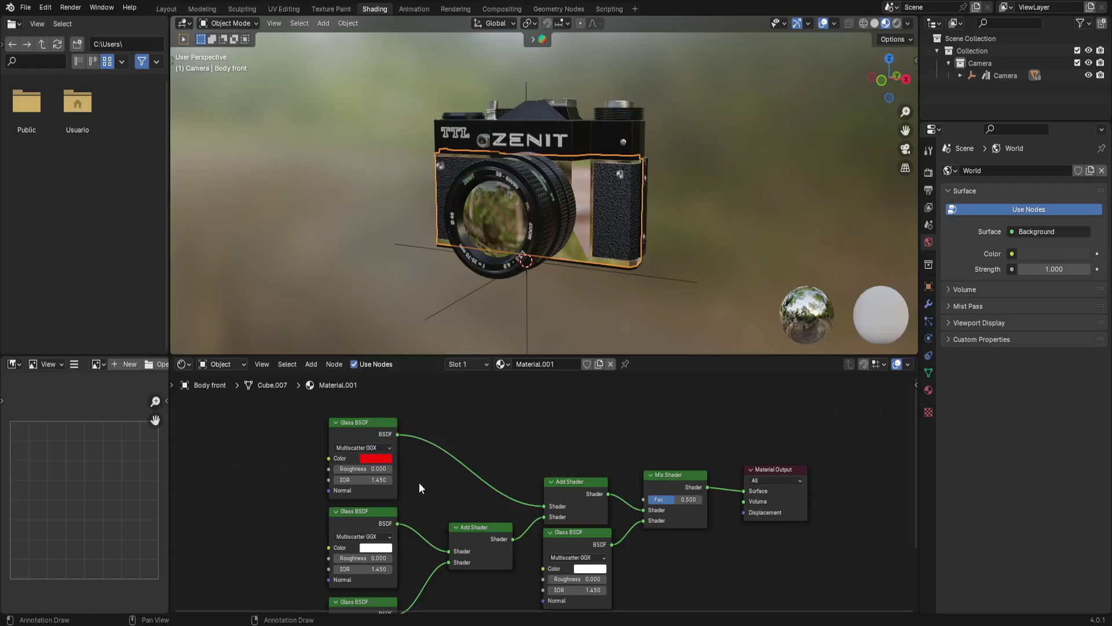
{"action": "middle_click_drag", "start_coordinate": [419, 486], "coordinate": [415, 443]}
{"action": "left_click", "coordinate": [396, 476]}
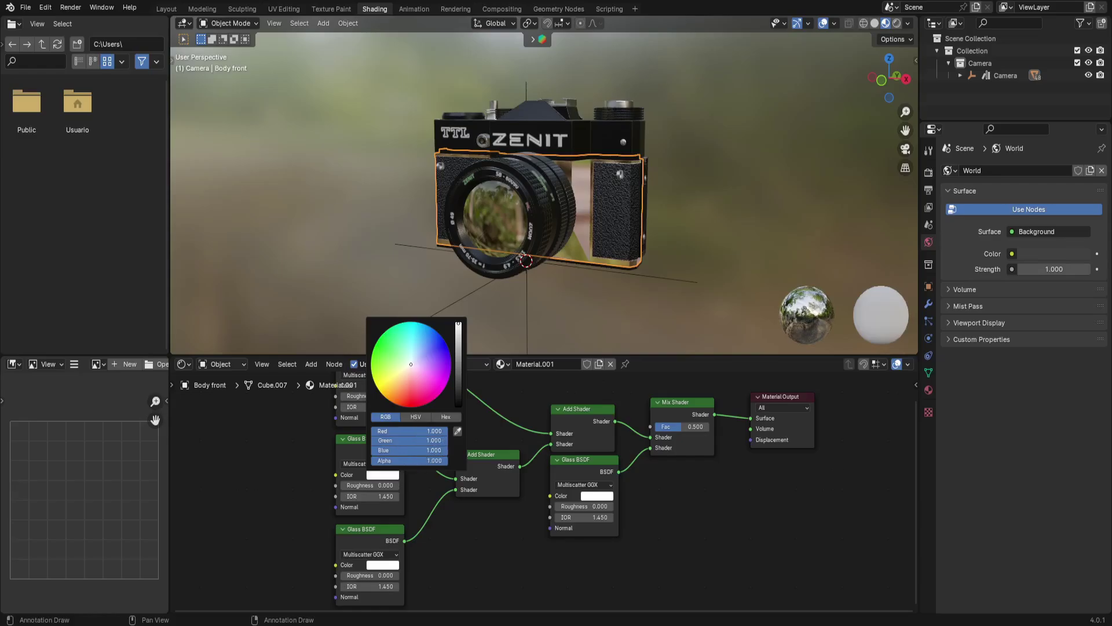
{"action": "mouse_move", "coordinate": [414, 431]}
{"action": "left_mouse_down"}
{"action": "mouse_move", "coordinate": [372, 433]}
{"action": "mouse_move", "coordinate": [371, 450]}
{"action": "left_mouse_up"}
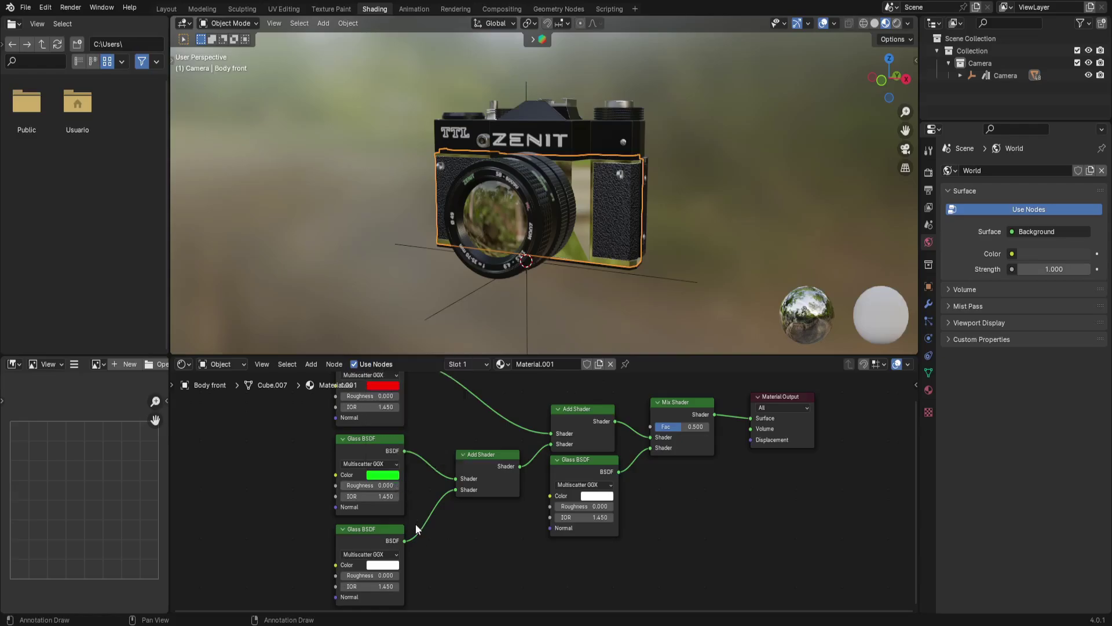
{"action": "left_click", "coordinate": [380, 565]}
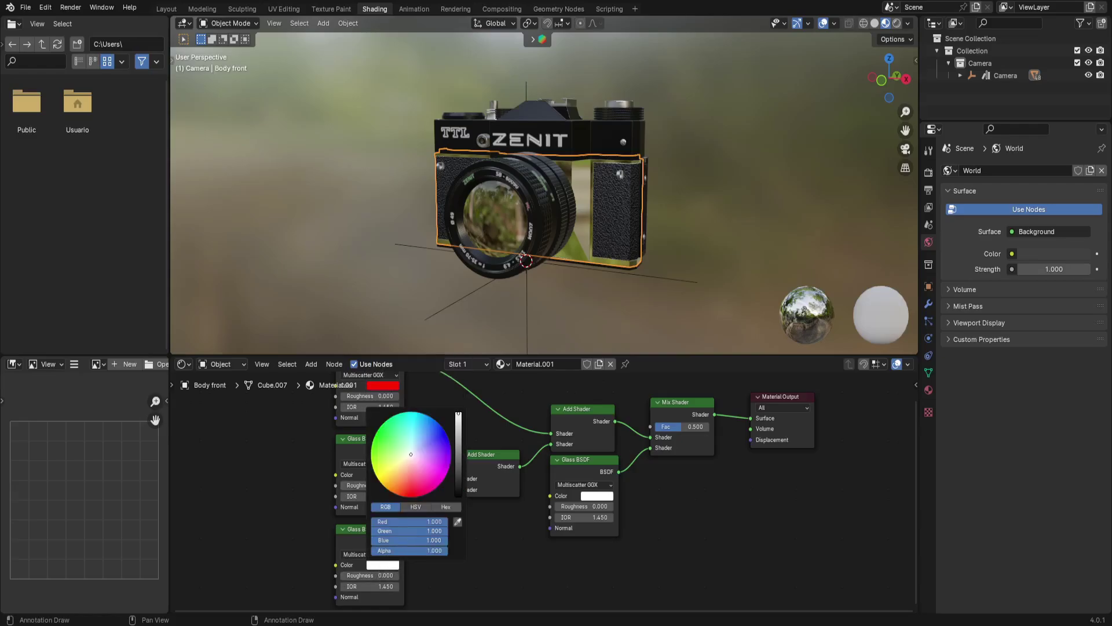
{"action": "left_click_drag", "start_coordinate": [441, 531], "coordinate": [374, 530]}
{"action": "left_click_drag", "start_coordinate": [446, 521], "coordinate": [373, 522]}
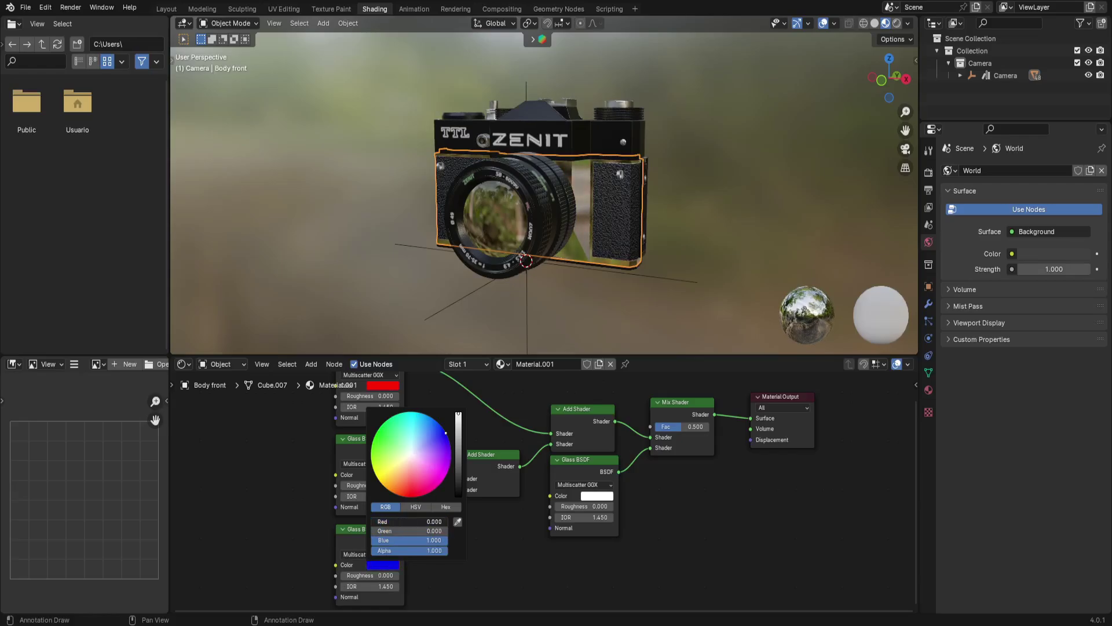
{"action": "left_click", "coordinate": [474, 570]}
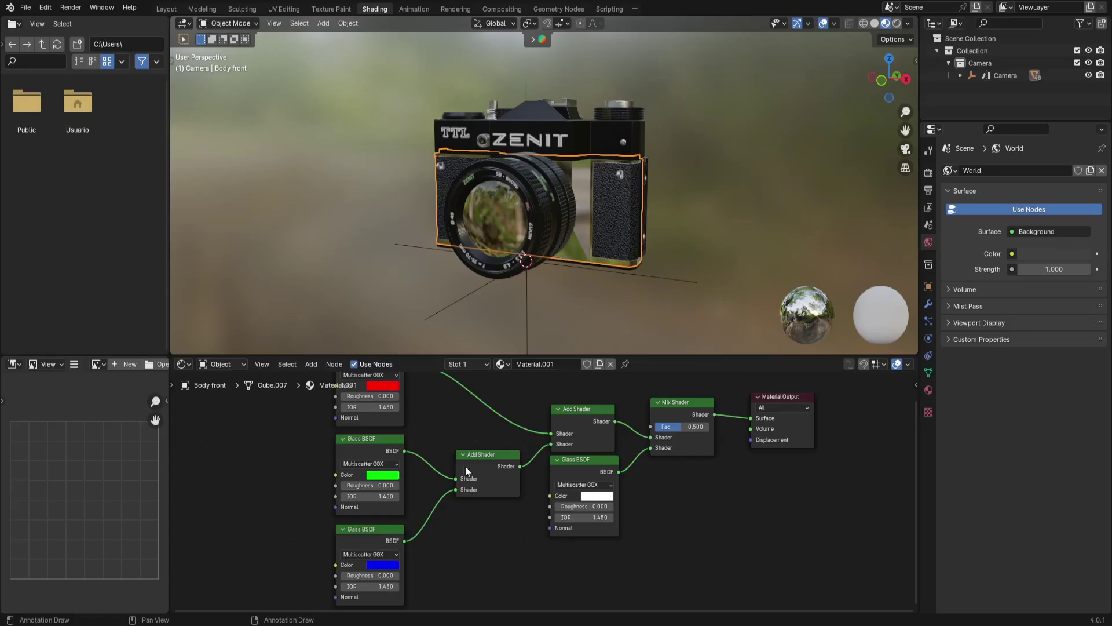
Set the red Glass BSDF's IOR to 1.3.
{"action": "middle_click_drag", "start_coordinate": [459, 443], "coordinate": [472, 500]}
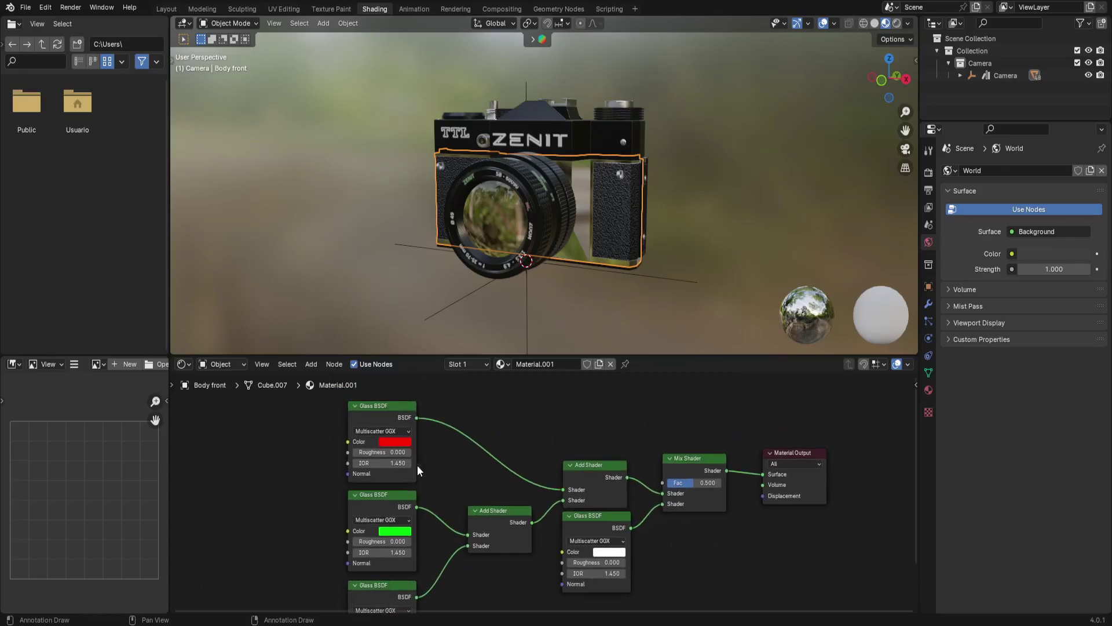
{"action": "left_click_drag", "start_coordinate": [406, 463], "coordinate": [394, 463]}
{"action": "left_click", "coordinate": [401, 463]}
{"action": "type", "text": "1.25"}
{"action": "key", "text": "BackSpace"}
{"action": "key", "text": "BackSpace"}
{"action": "type", "text": "3"}
{"action": "key", "text": "Return"}
Set the blue Glass BSDF's IOR to 1.4.
{"action": "middle_click_drag", "start_coordinate": [469, 576], "coordinate": [475, 505]}
{"action": "left_click", "coordinate": [412, 572]}
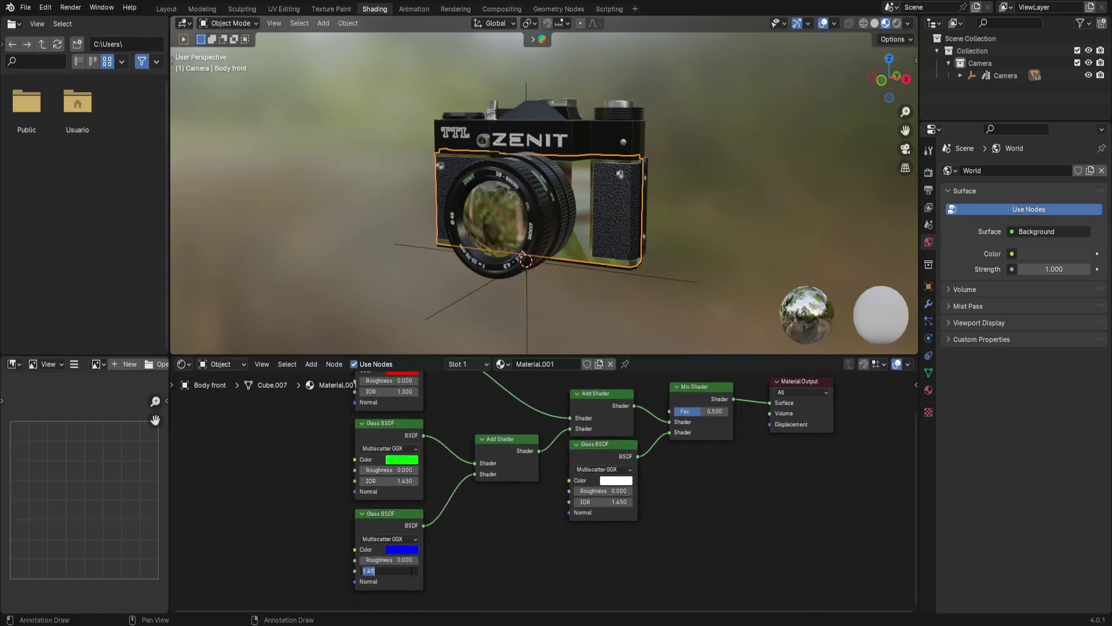
{"action": "type", "text": "1.6"}
{"action": "key", "text": "Return"}
Set the white Glass BSDF's IOR to 1.6.
{"action": "left_click", "coordinate": [618, 502]}
{"action": "left_click_drag", "start_coordinate": [618, 501], "coordinate": [582, 501]}
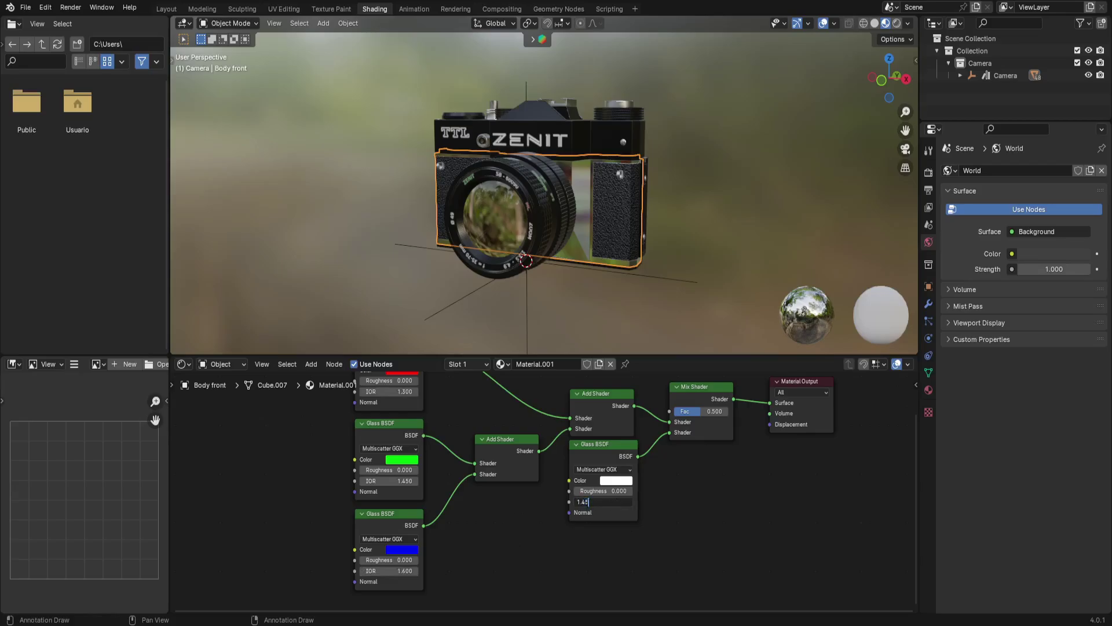
{"action": "type", "text": "6"}
{"action": "key", "text": "Return"}
Add a Light Path node above the glass shaders.
{"action": "key", "text": "shift+a"}
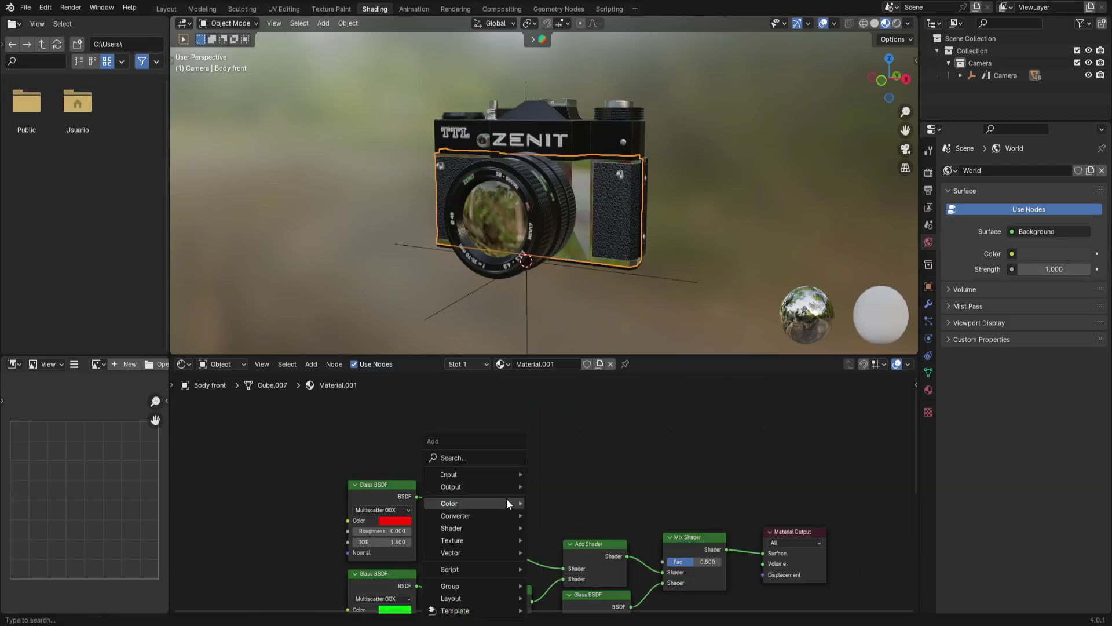
{"action": "type", "text": "lig"}
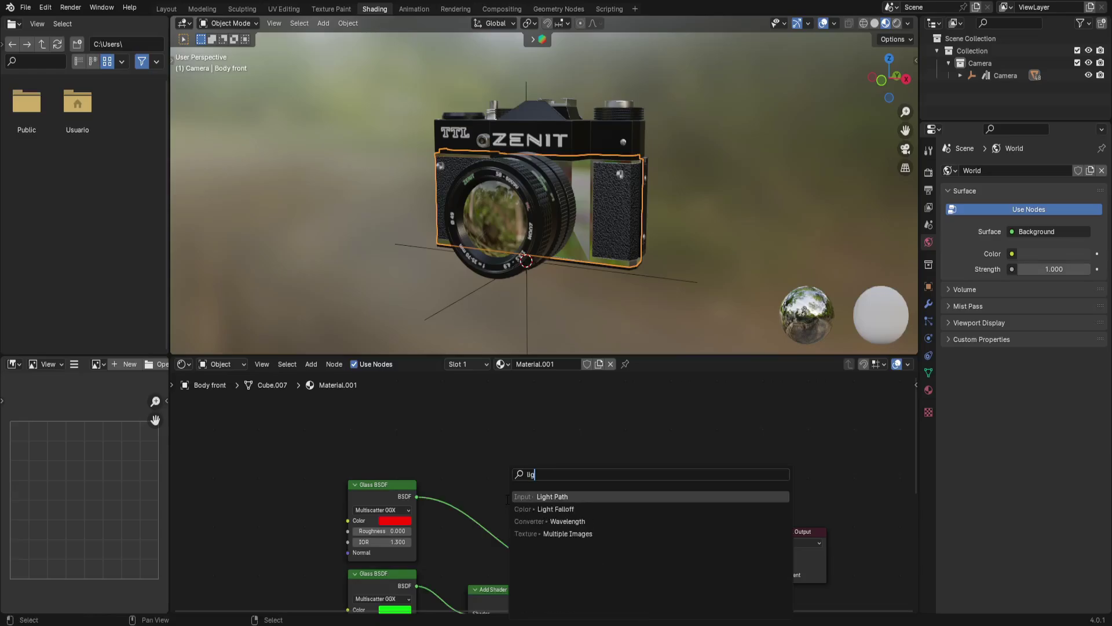
{"action": "key", "text": "Return"}
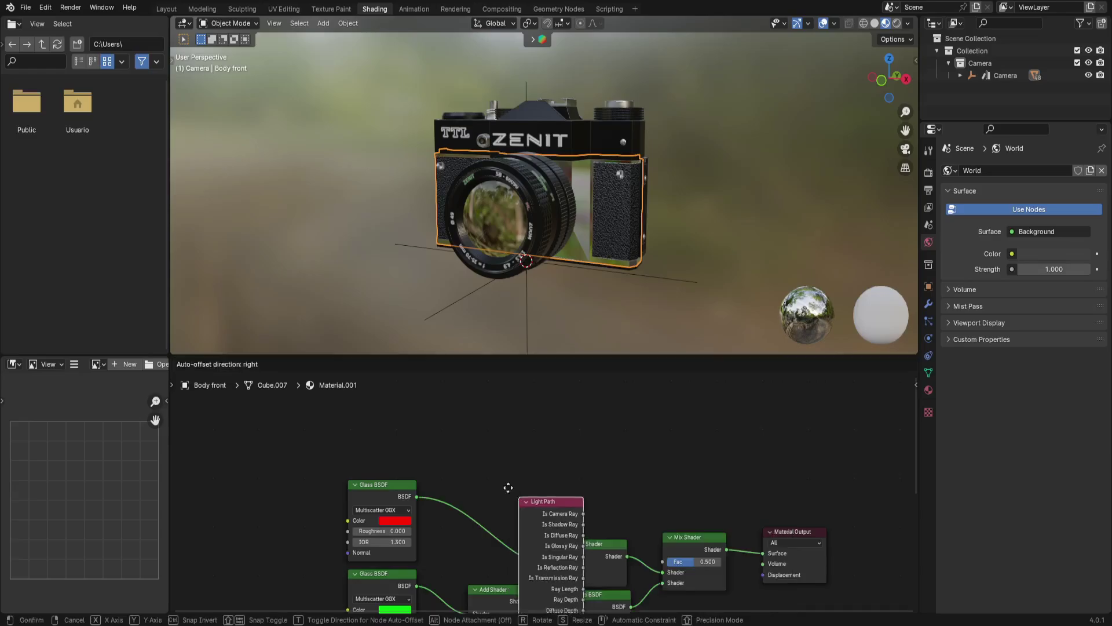
{"action": "left_click", "coordinate": [344, 465]}
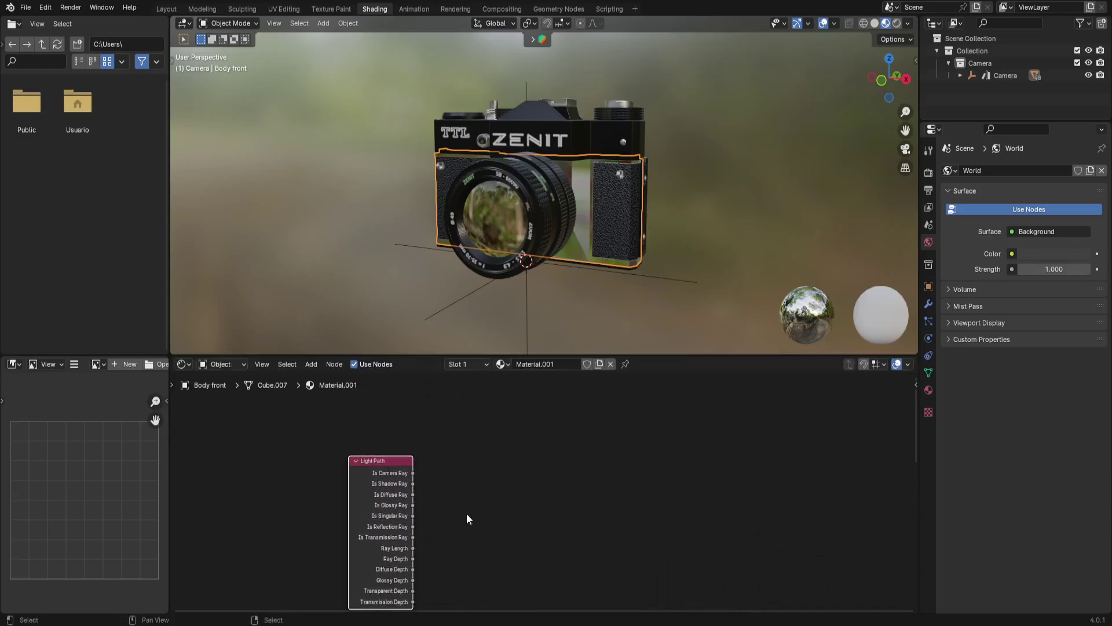
{"action": "middle_click_drag", "start_coordinate": [467, 513], "coordinate": [475, 439]}
{"action": "left_click_drag", "start_coordinate": [383, 373], "coordinate": [385, 373]}
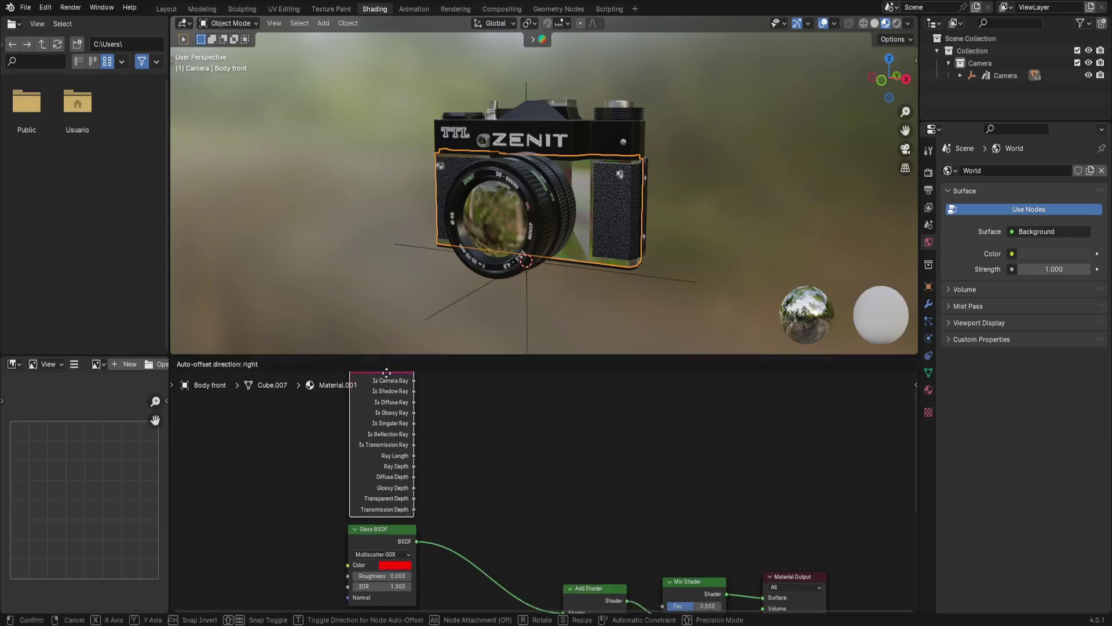
{"action": "middle_click_drag", "start_coordinate": [527, 511], "coordinate": [499, 486]}
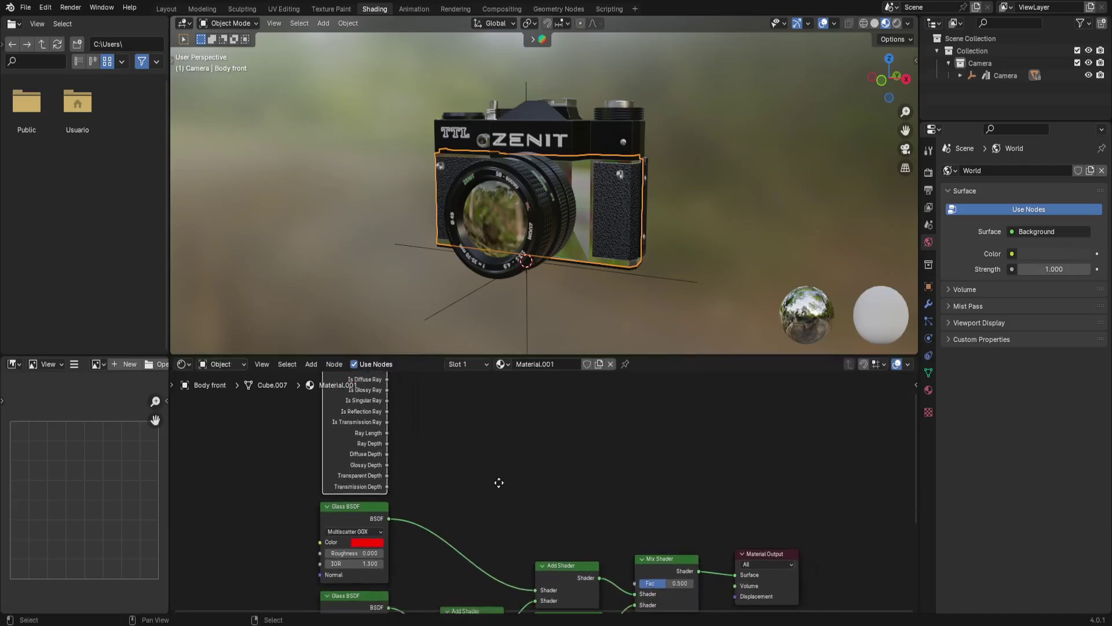
Add a Layer Weight node with Light Path's Transmission Depth driving its Blend.
{"action": "key", "text": "shift+a"}
{"action": "type", "text": "layer"}
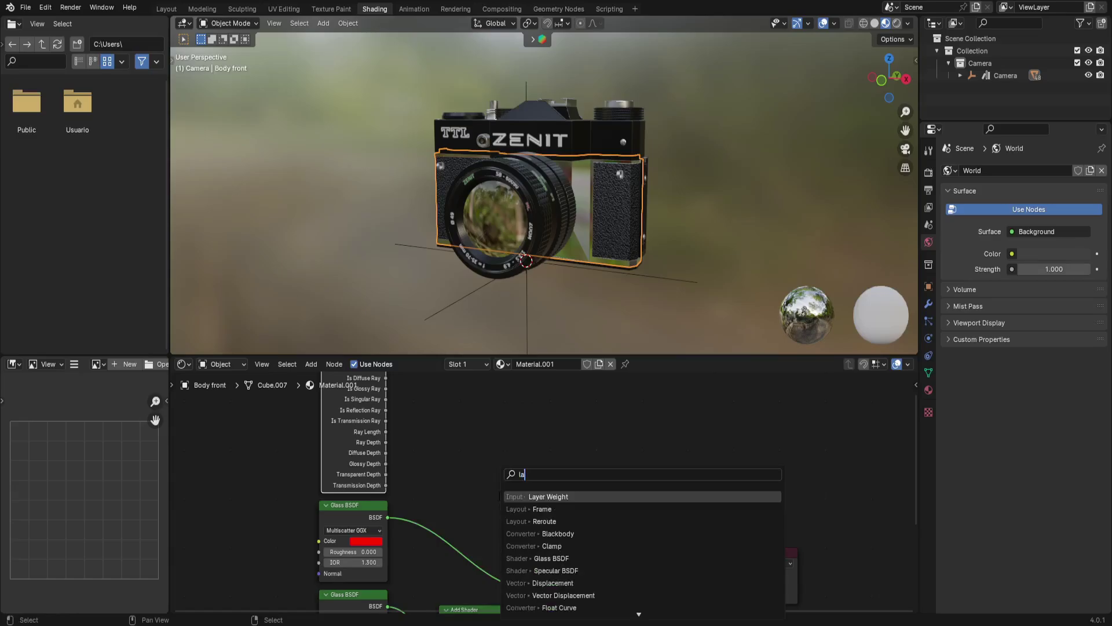
{"action": "left_click", "coordinate": [521, 499]}
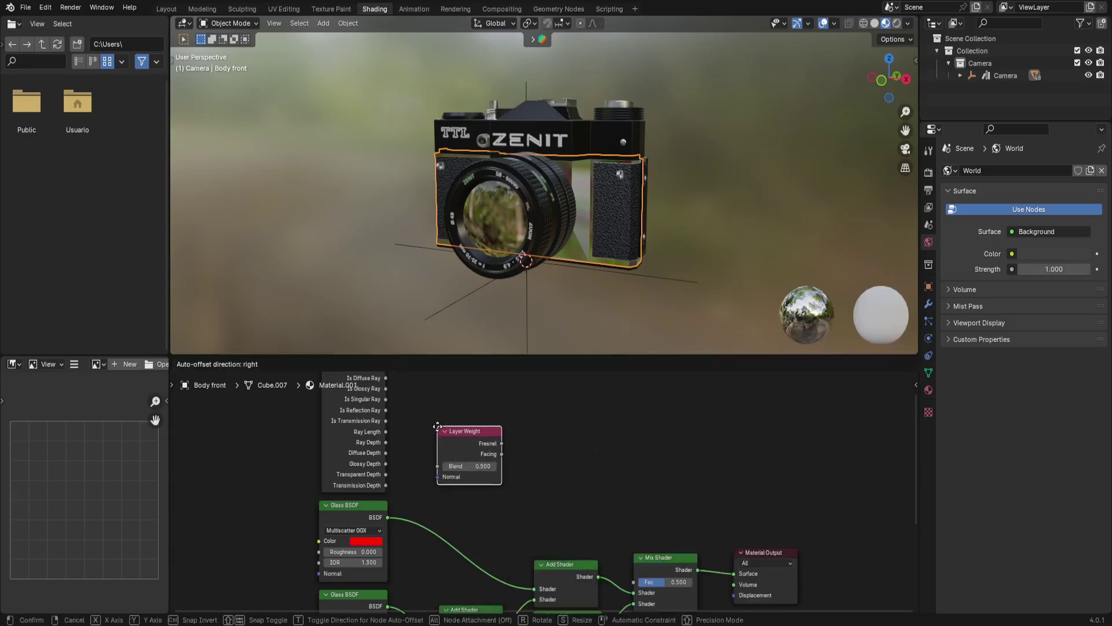
{"action": "left_click", "coordinate": [471, 446]}
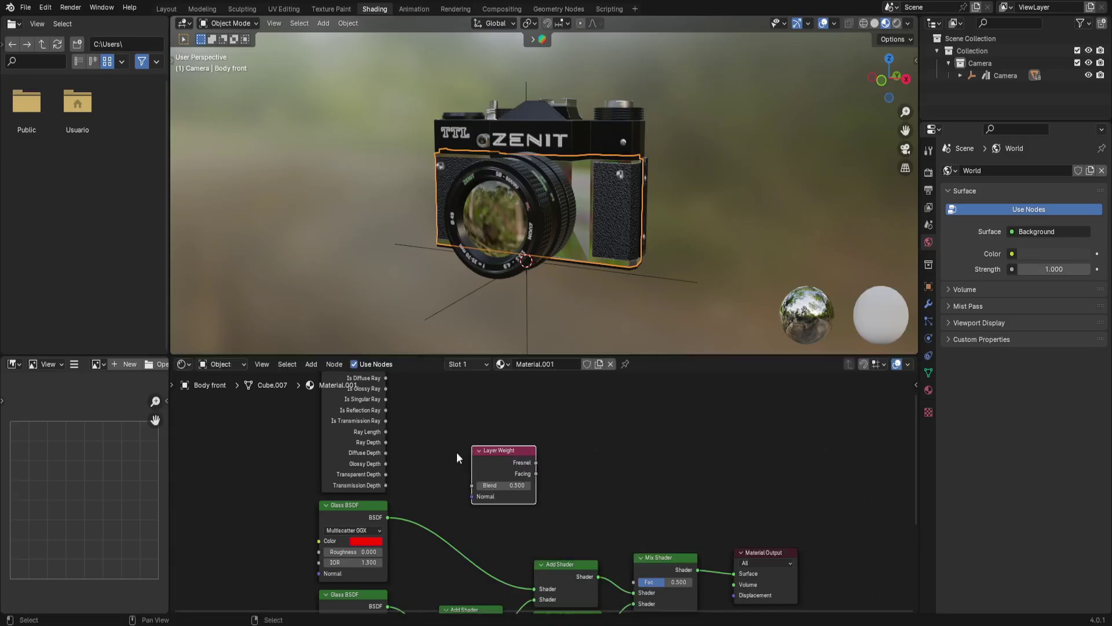
{"action": "left_click_drag", "start_coordinate": [386, 485], "coordinate": [474, 494]}
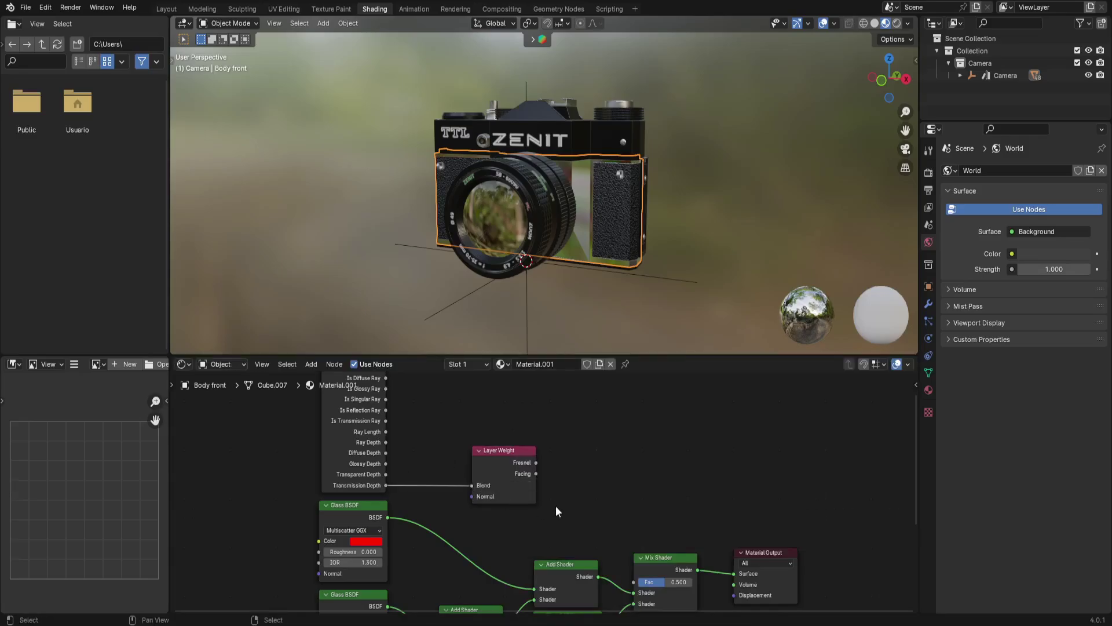
{"action": "key", "text": "shift+a"}
Route Layer Weight Fresnel through a Color Ramp (stops ~0.5 and ~0.705) into the Mix Shader Fac.
{"action": "type", "text": "c"}
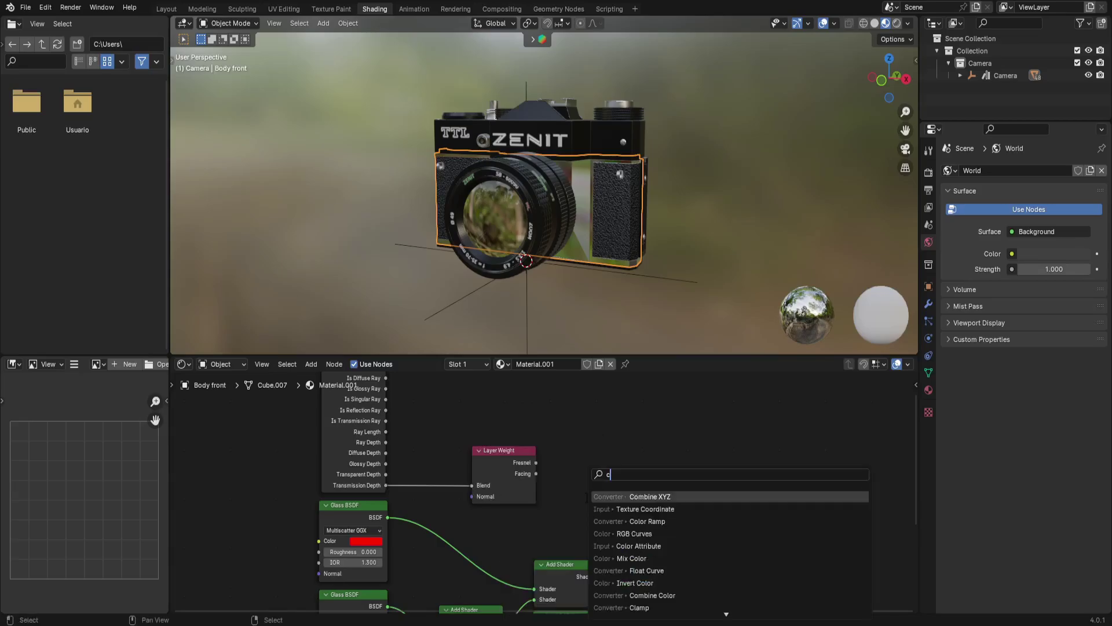
{"action": "type", "text": "olor"}
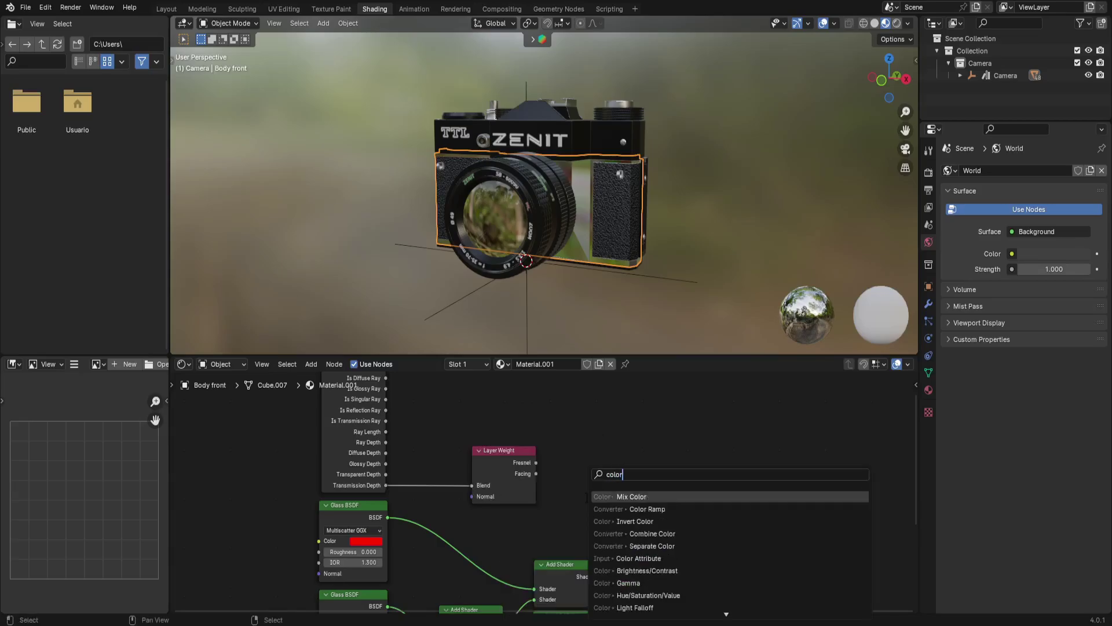
{"action": "left_click", "coordinate": [599, 509]}
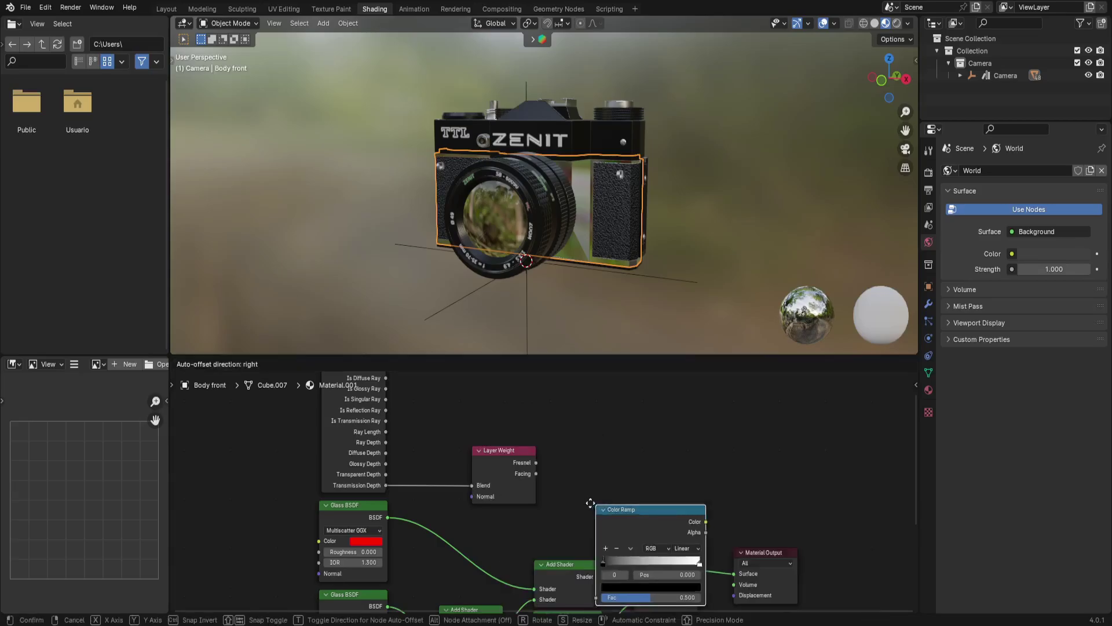
{"action": "left_click", "coordinate": [557, 437]}
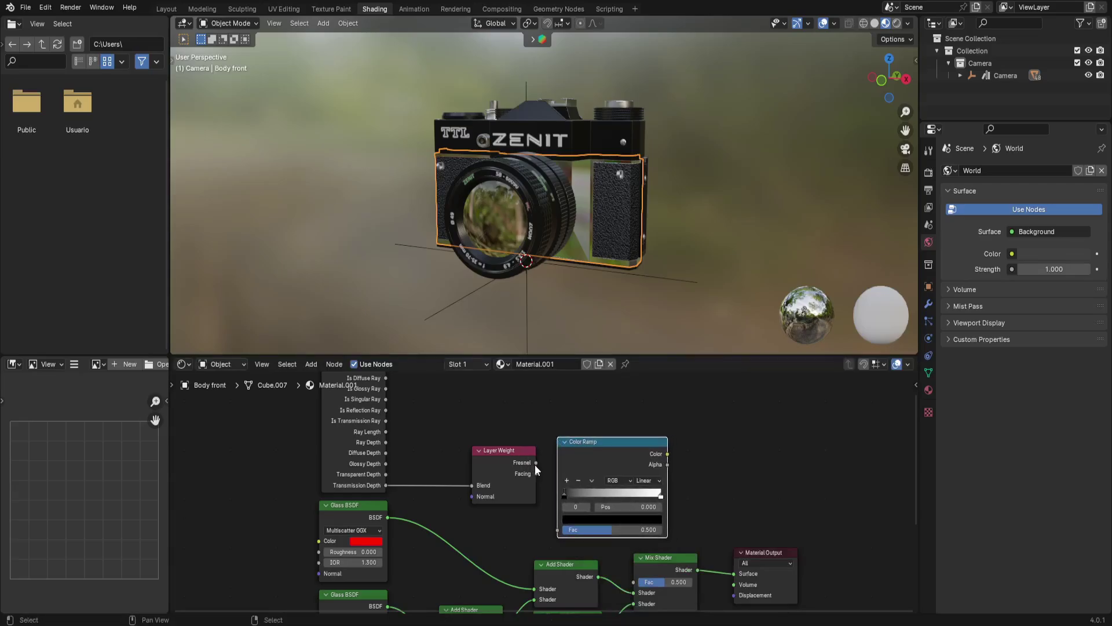
{"action": "mouse_move", "coordinate": [535, 464]}
{"action": "left_mouse_down"}
{"action": "mouse_move", "coordinate": [557, 530]}
{"action": "mouse_move", "coordinate": [492, 529]}
{"action": "left_mouse_up"}
{"action": "left_click_drag", "start_coordinate": [602, 452], "coordinate": [632, 575]}
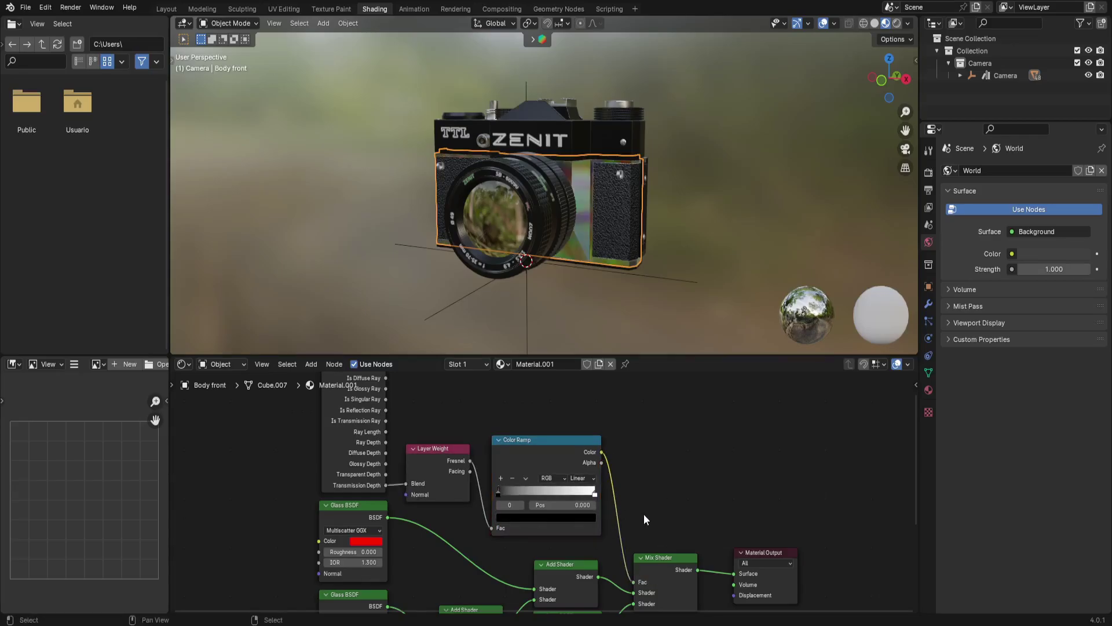
{"action": "mouse_move", "coordinate": [498, 492]}
{"action": "left_mouse_down"}
{"action": "mouse_move", "coordinate": [585, 495]}
{"action": "mouse_move", "coordinate": [559, 494]}
{"action": "left_mouse_up"}
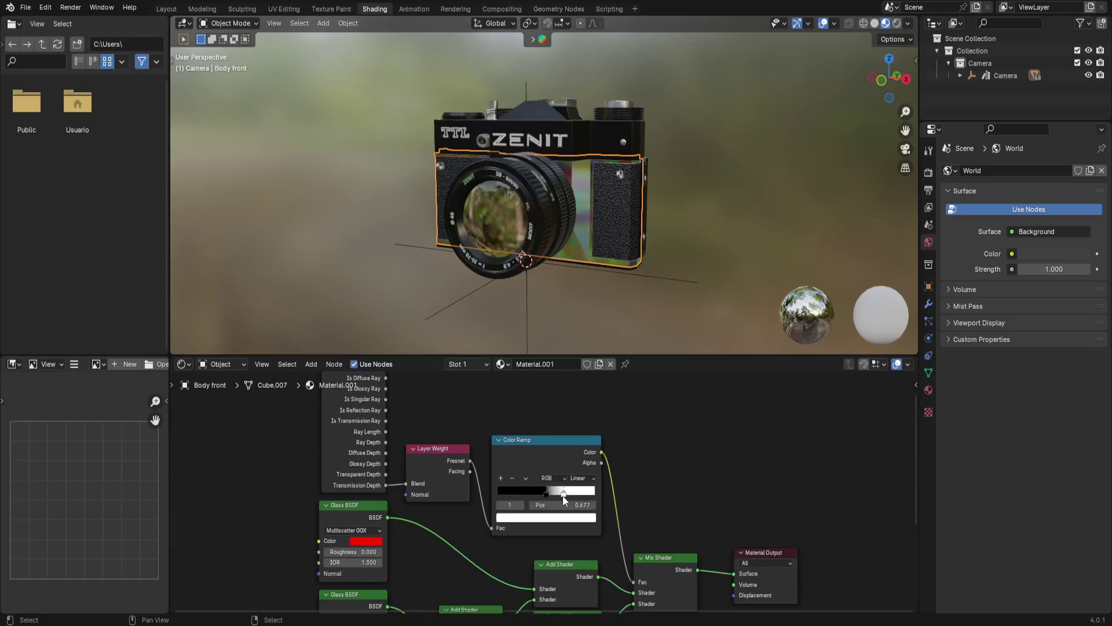
{"action": "scroll", "coordinate": [659, 524], "scroll_direction": "down", "scroll_amount": 1}
{"action": "middle_click_drag", "start_coordinate": [659, 524], "coordinate": [658, 432]}
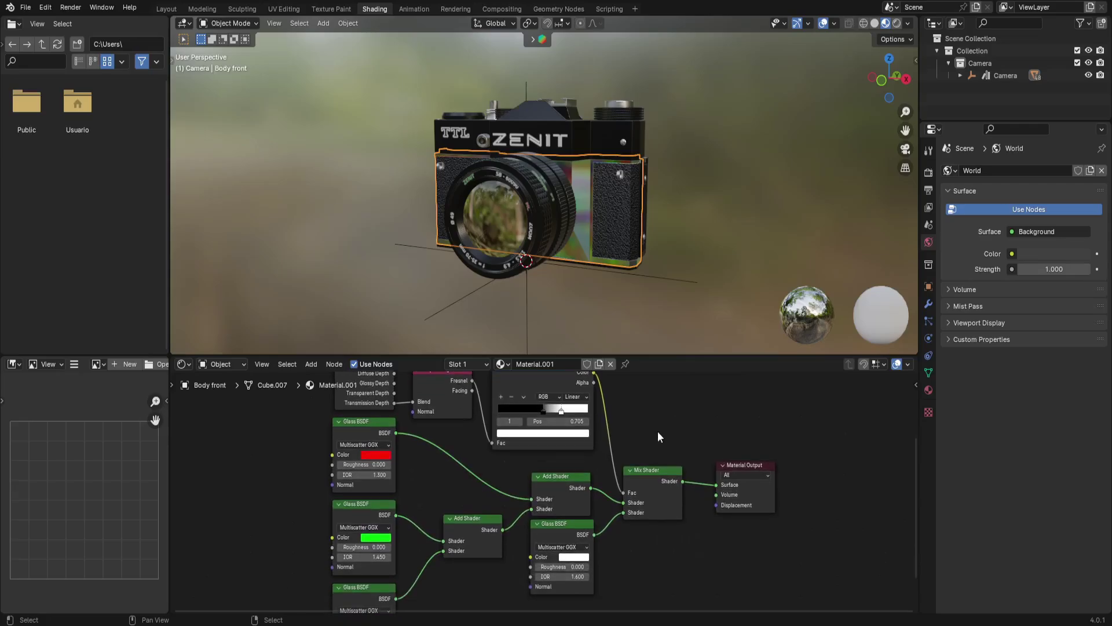
Back in Layout, assign Material.001 to the top body part Haut.
{"action": "left_click", "coordinate": [167, 8]}
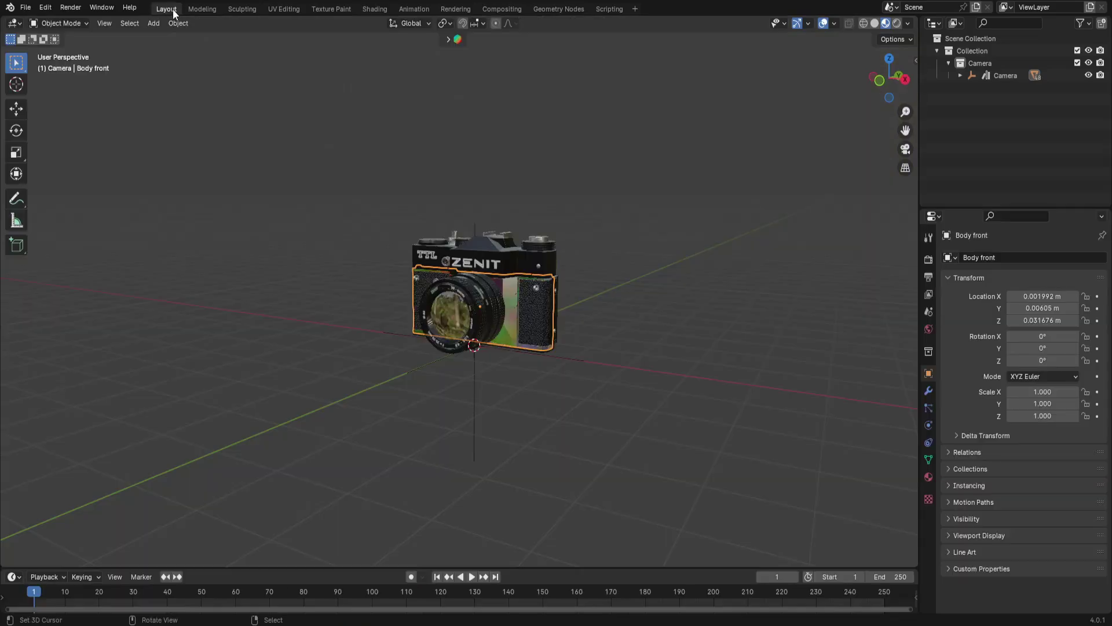
{"action": "scroll", "coordinate": [499, 356], "scroll_direction": "up", "scroll_amount": 5}
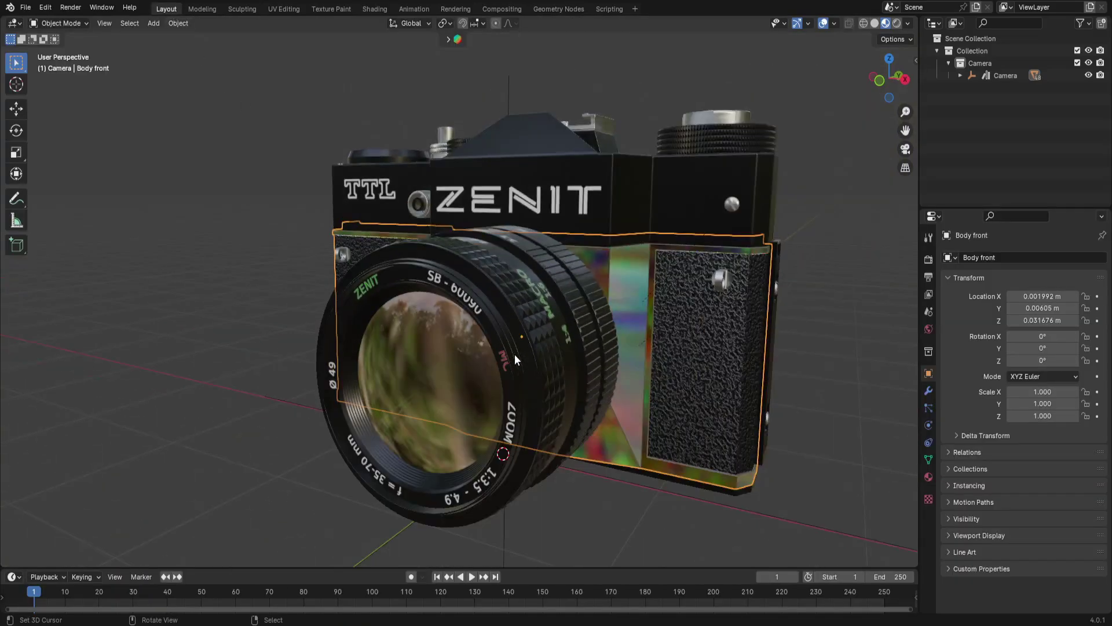
{"action": "middle_click_drag", "start_coordinate": [514, 353], "coordinate": [521, 290]}
{"action": "left_click", "coordinate": [929, 476]}
{"action": "left_click", "coordinate": [599, 243]}
{"action": "left_click", "coordinate": [950, 310]}
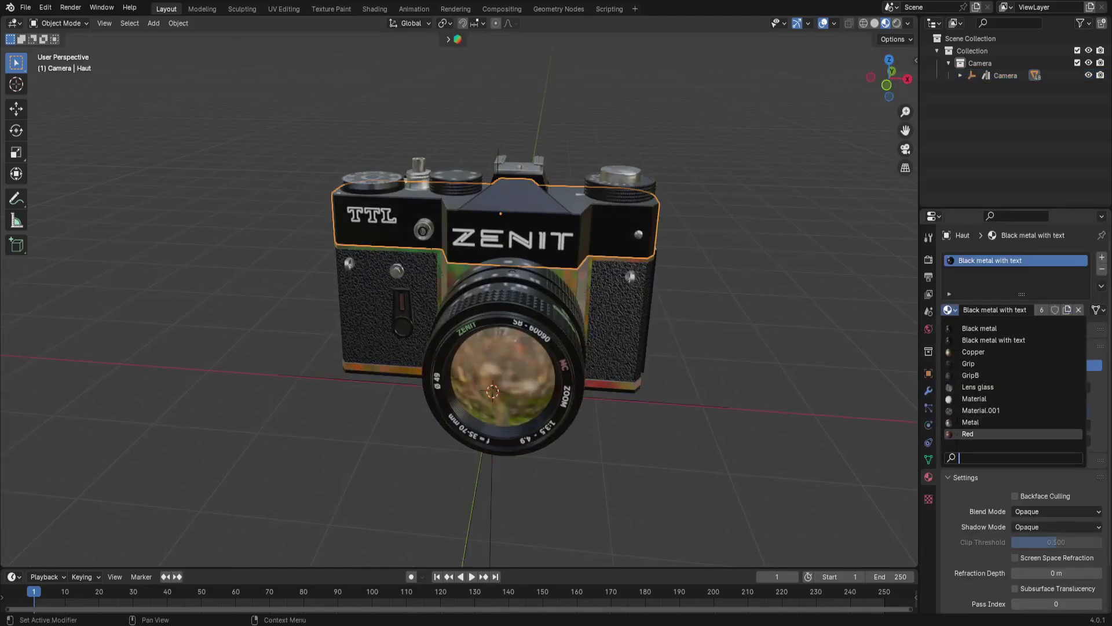
{"action": "type", "text": "mat"}
{"action": "left_click", "coordinate": [981, 340]}
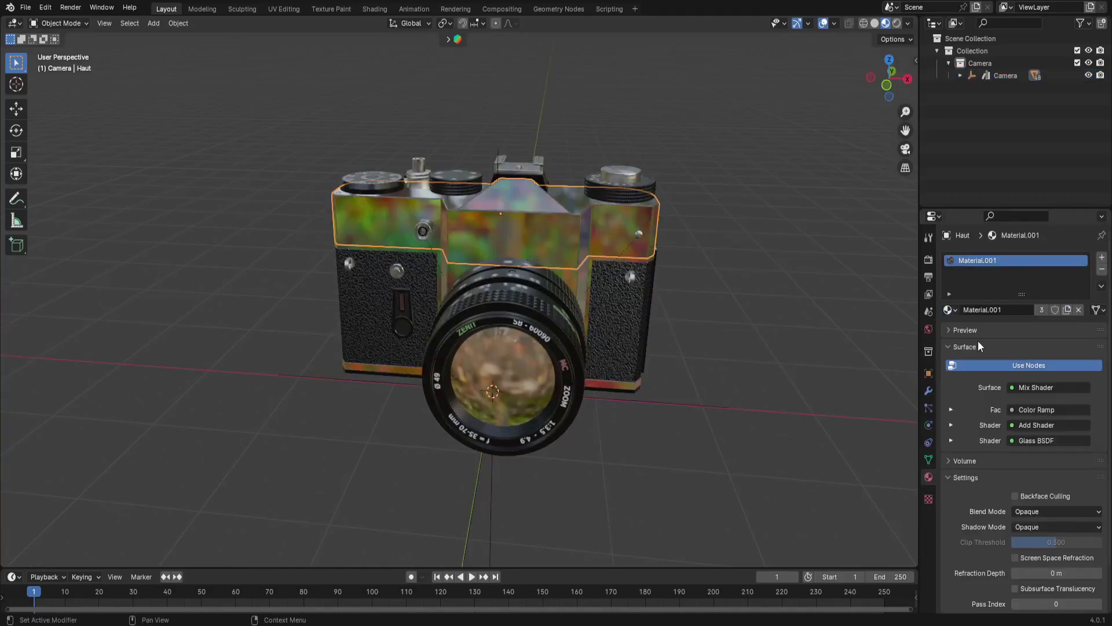
Give the ISO dial and the Viewfinder Box Material.001.
{"action": "middle_click_drag", "start_coordinate": [749, 172], "coordinate": [654, 260]}
{"action": "left_click", "coordinate": [568, 338]}
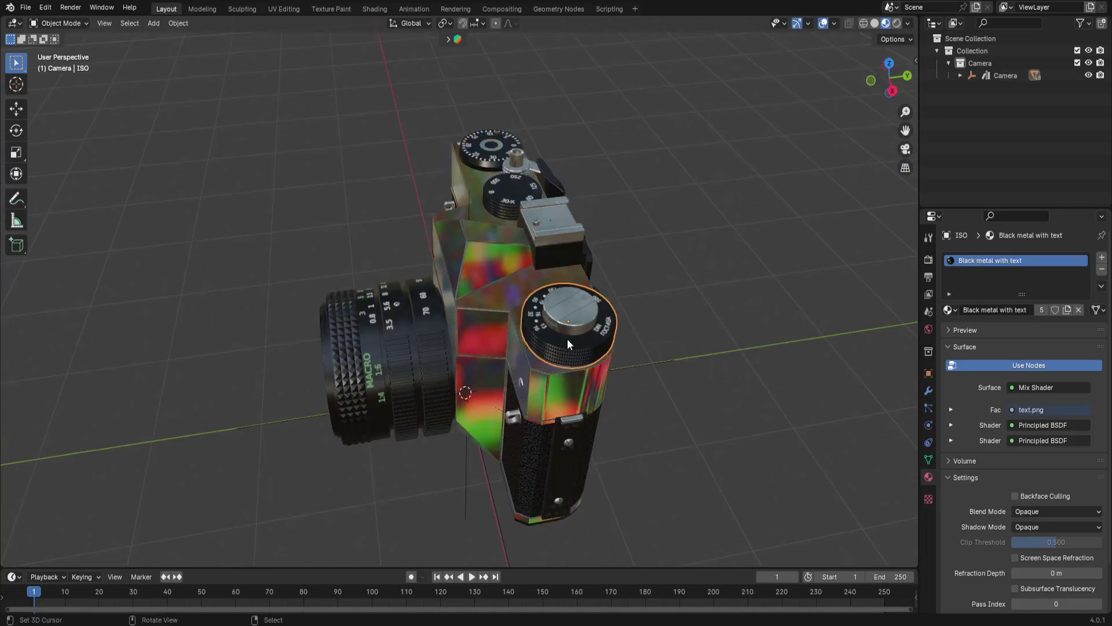
{"action": "left_click", "coordinate": [948, 311]}
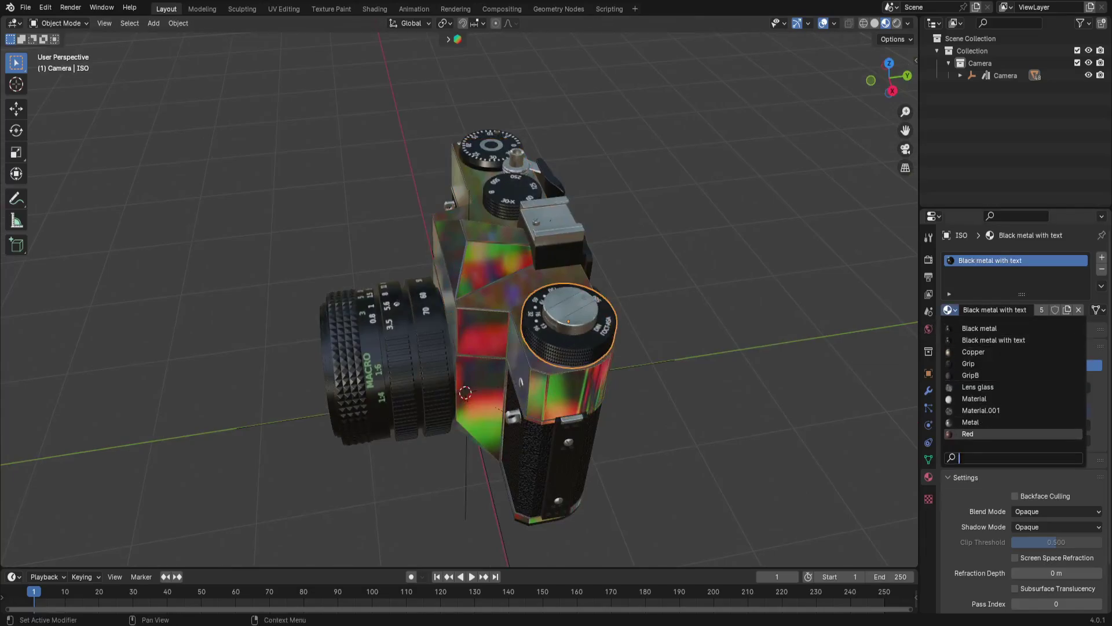
{"action": "type", "text": "mate"}
{"action": "left_click", "coordinate": [981, 340]}
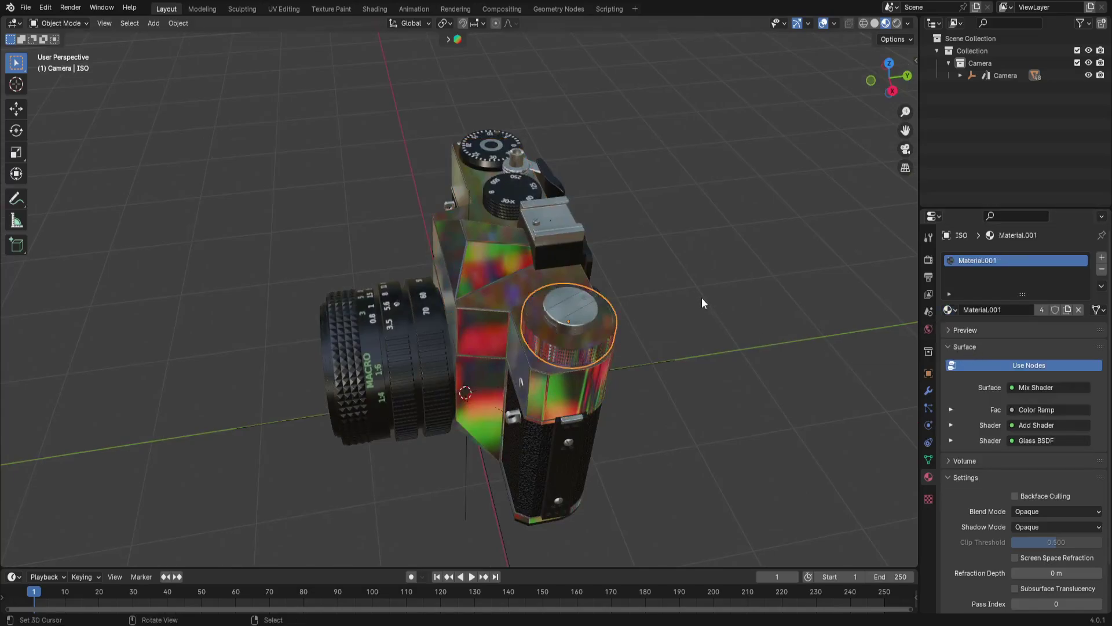
{"action": "scroll", "coordinate": [701, 297], "scroll_direction": "up", "scroll_amount": 3}
{"action": "scroll", "coordinate": [537, 236], "scroll_direction": "down", "scroll_amount": 4}
{"action": "left_click", "coordinate": [538, 236]}
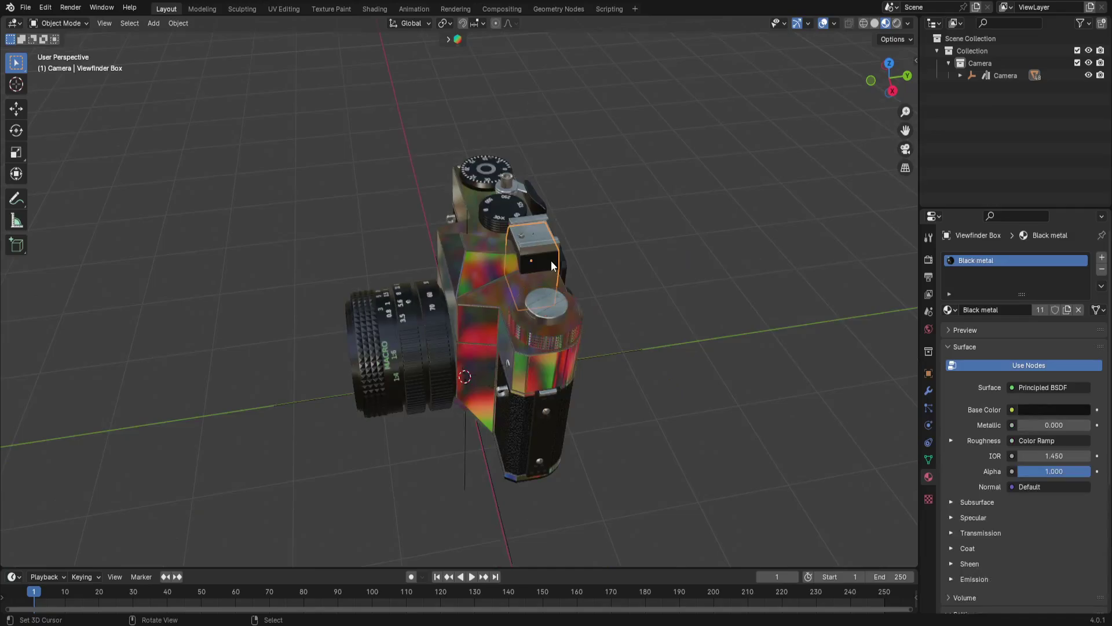
{"action": "left_click", "coordinate": [948, 310]}
{"action": "type", "text": "ma"}
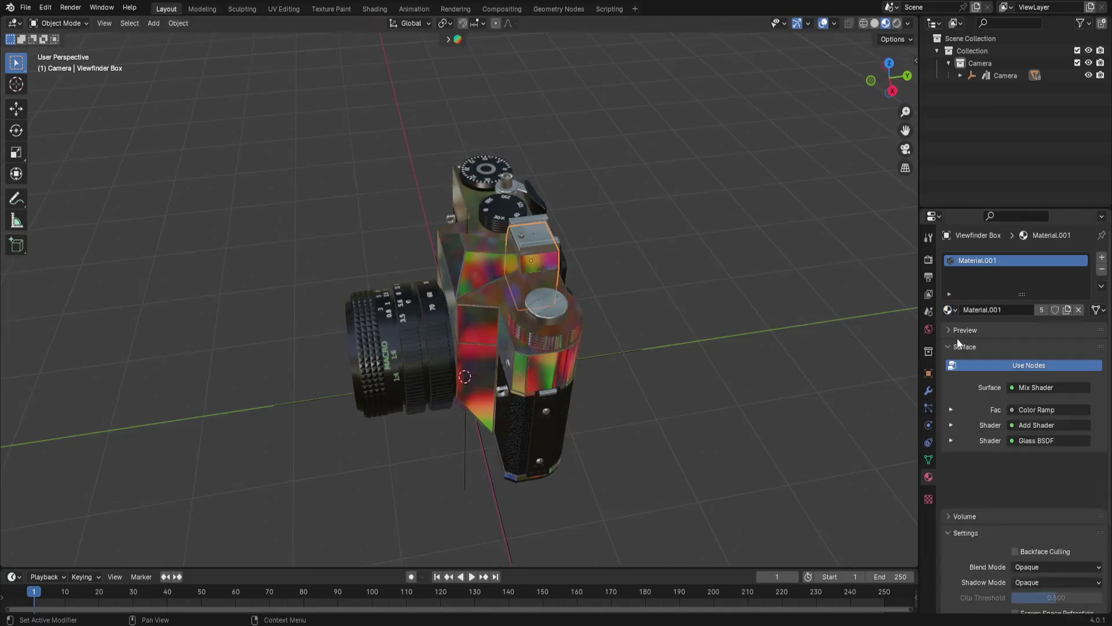
{"action": "left_click", "coordinate": [502, 212]}
Assign a 'metal' material to the Speed dial and Material.001 to the Pics dial.
{"action": "left_click", "coordinate": [949, 309]}
{"action": "type", "text": "mat"}
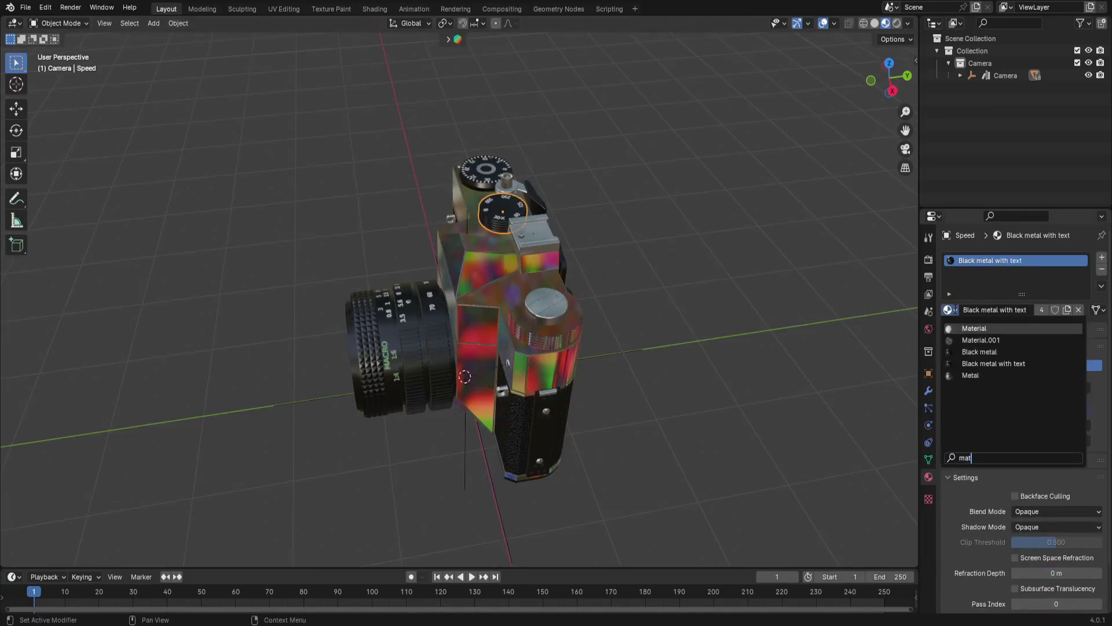
{"action": "type", "text": "etal"}
{"action": "key", "text": "Return"}
{"action": "left_click", "coordinate": [490, 180]}
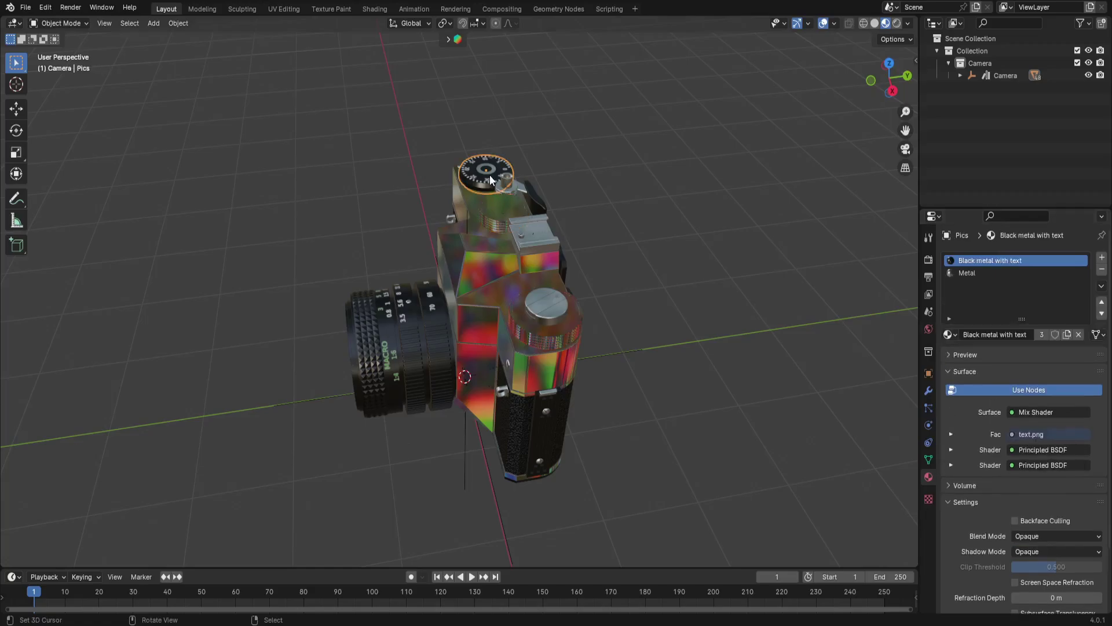
{"action": "left_click", "coordinate": [950, 335]}
{"action": "type", "text": "mat"}
{"action": "left_click", "coordinate": [981, 364]}
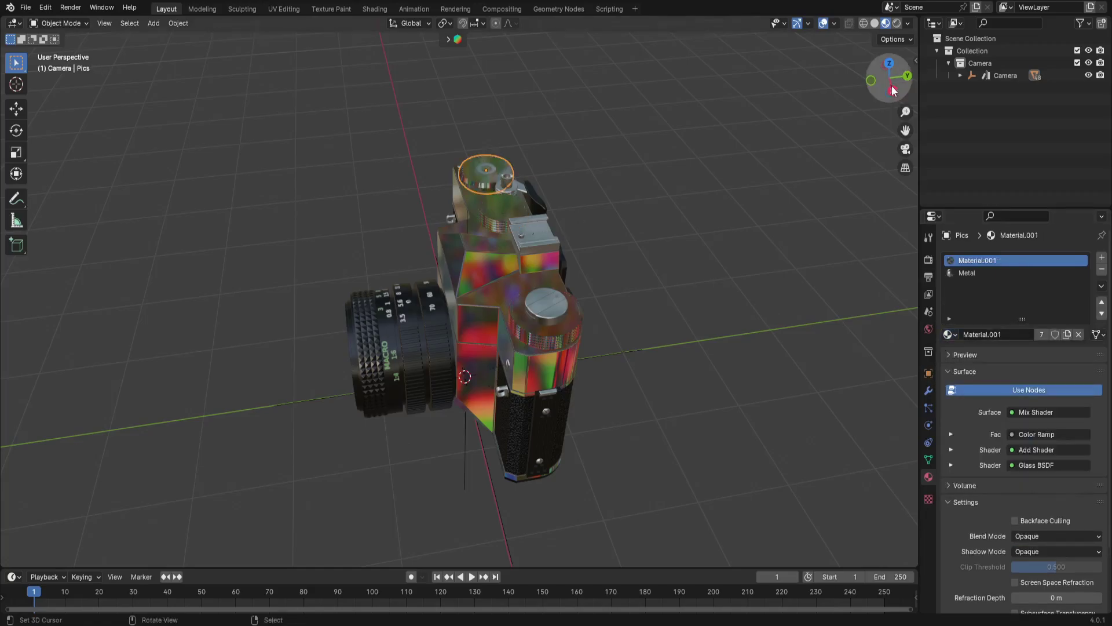
From the back view, assign Material.001 to the Body back part.
{"action": "left_click", "coordinate": [907, 75]}
{"action": "left_click", "coordinate": [547, 238]}
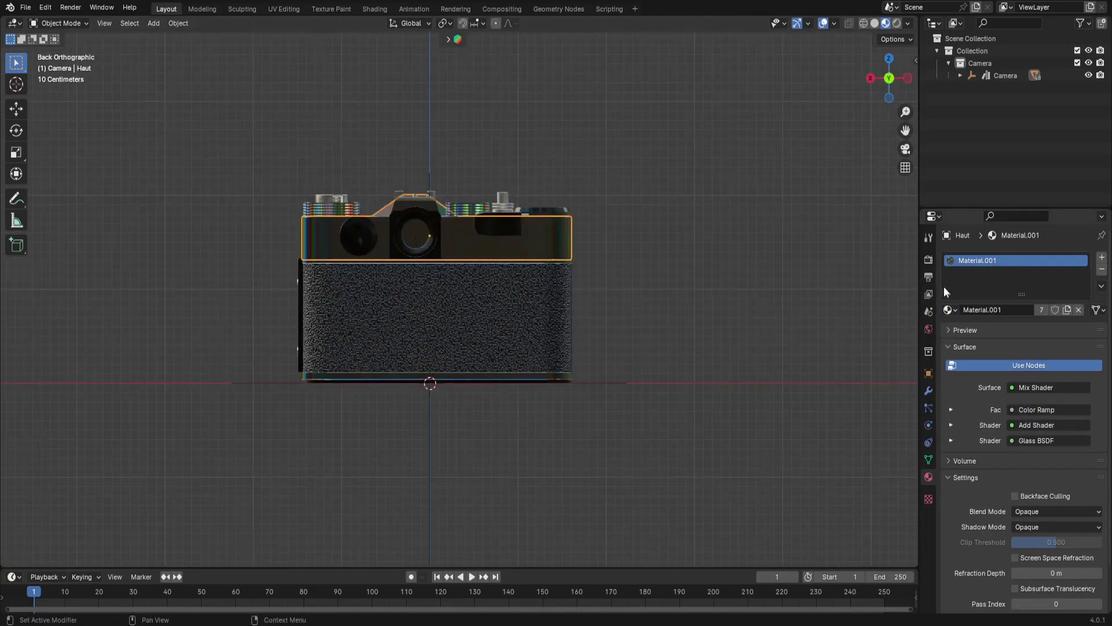
{"action": "left_click", "coordinate": [496, 298]}
{"action": "left_click", "coordinate": [951, 334]}
{"action": "type", "text": "mat"}
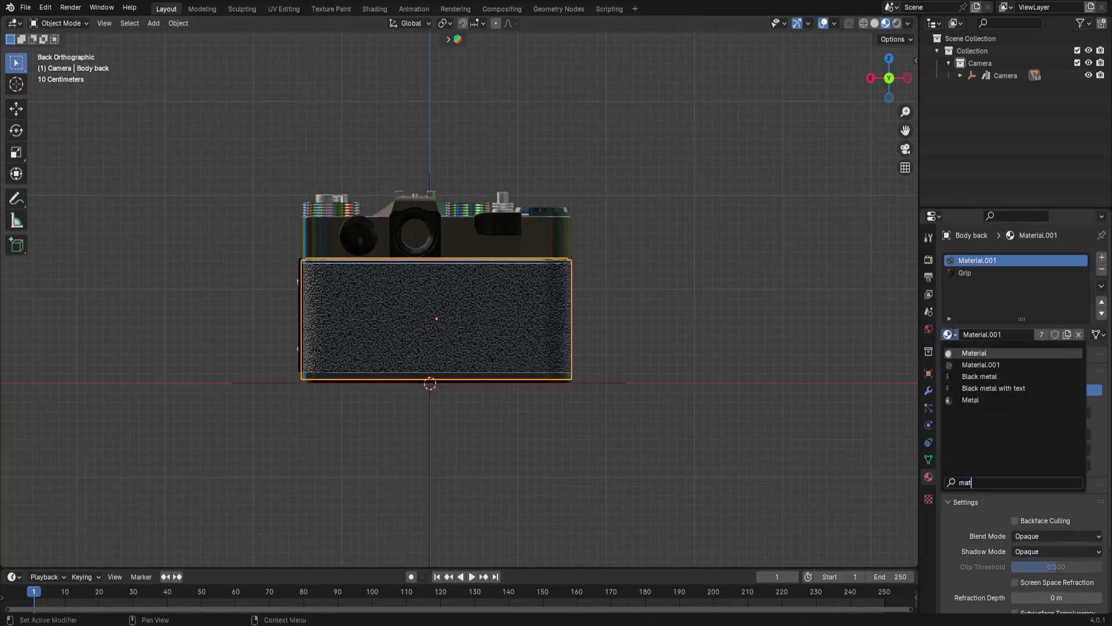
{"action": "left_click", "coordinate": [981, 364]}
{"action": "left_click", "coordinate": [547, 328]}
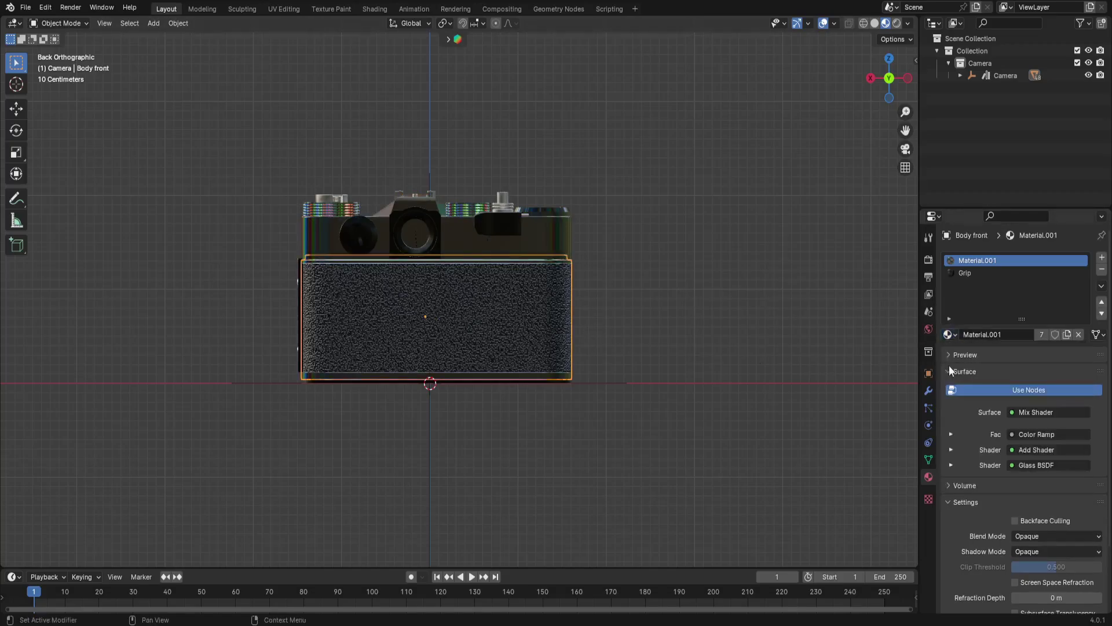
{"action": "left_click", "coordinate": [950, 334]}
Replace Body back's Grip material slot with Material.001.
{"action": "left_click_drag", "start_coordinate": [890, 78], "coordinate": [883, 81]}
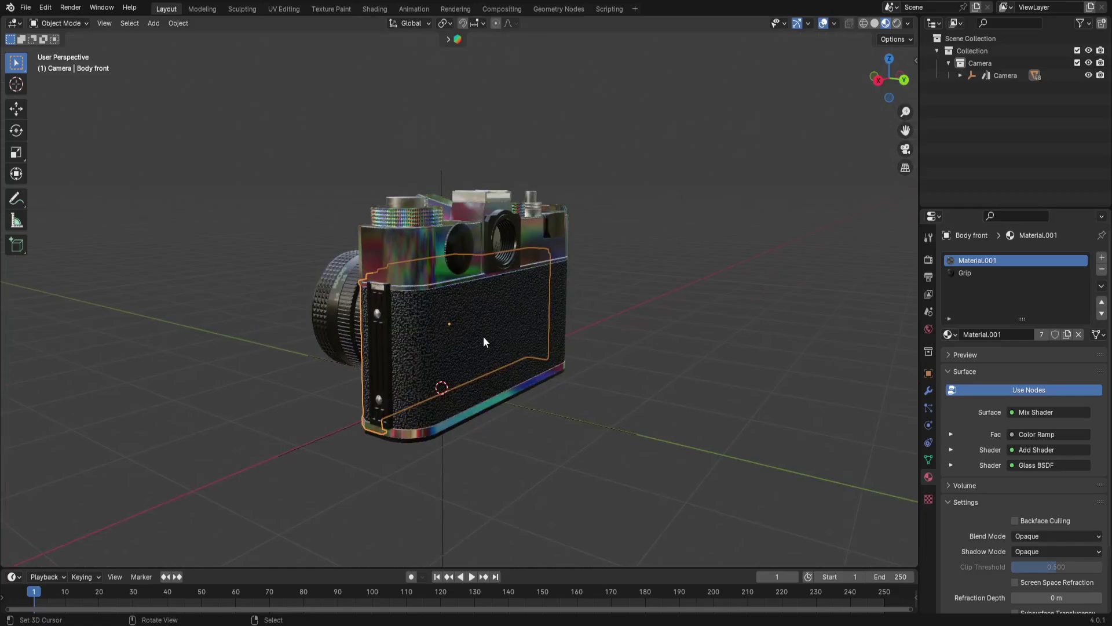
{"action": "left_click", "coordinate": [484, 338]}
{"action": "left_click", "coordinate": [965, 273]}
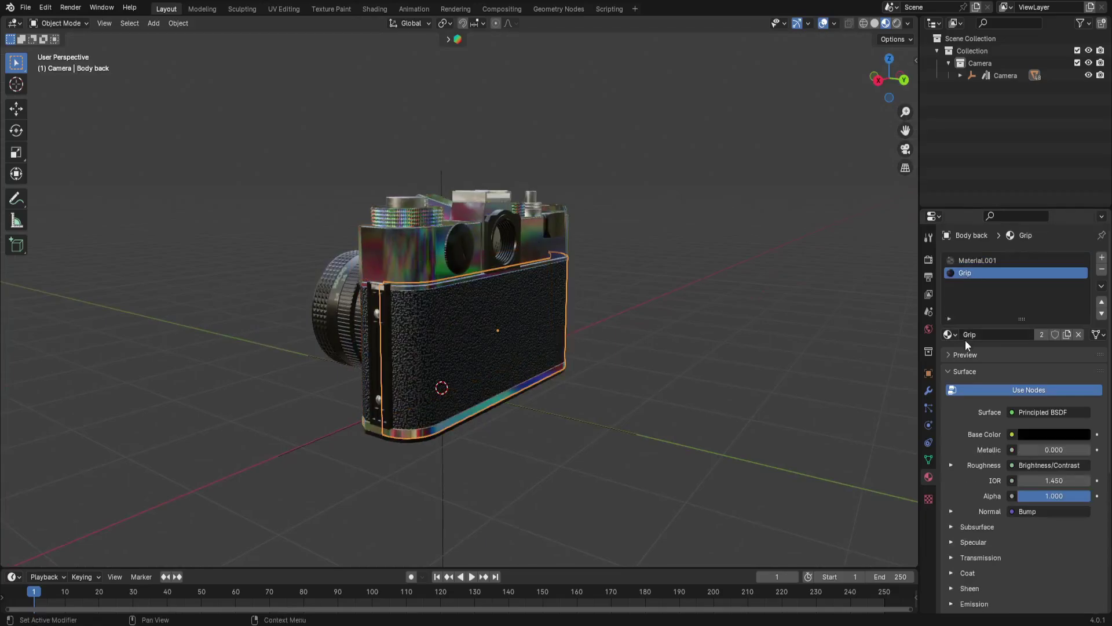
{"action": "left_click", "coordinate": [949, 334]}
{"action": "type", "text": "mat"}
{"action": "key", "text": "Down"}
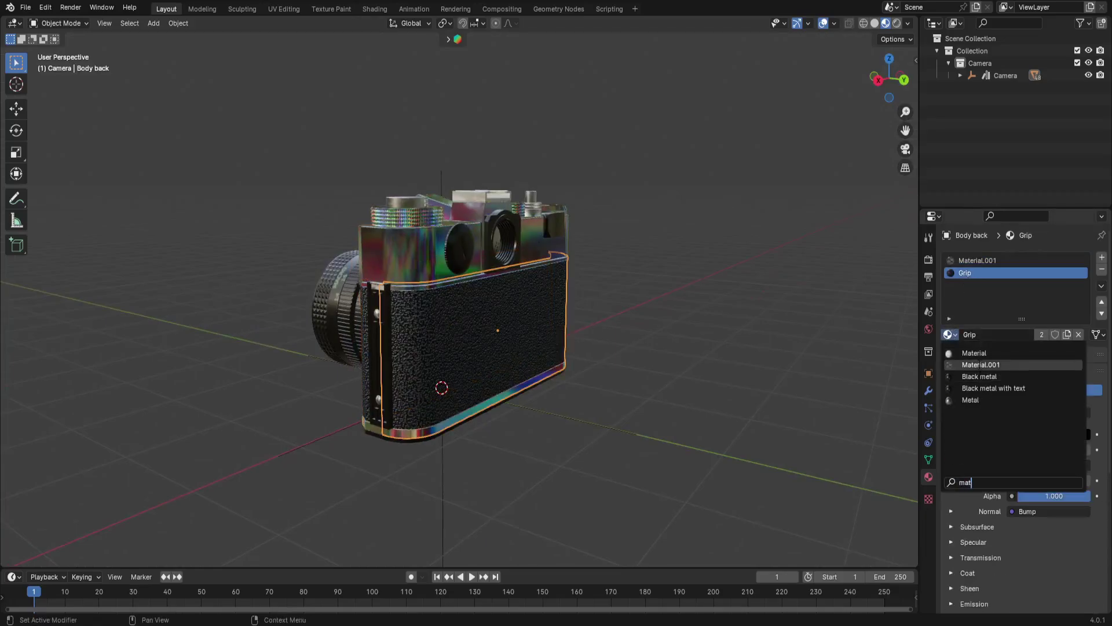
{"action": "key", "text": "Return"}
Assign Material.001 to the Latch part.
{"action": "left_click", "coordinate": [369, 361]}
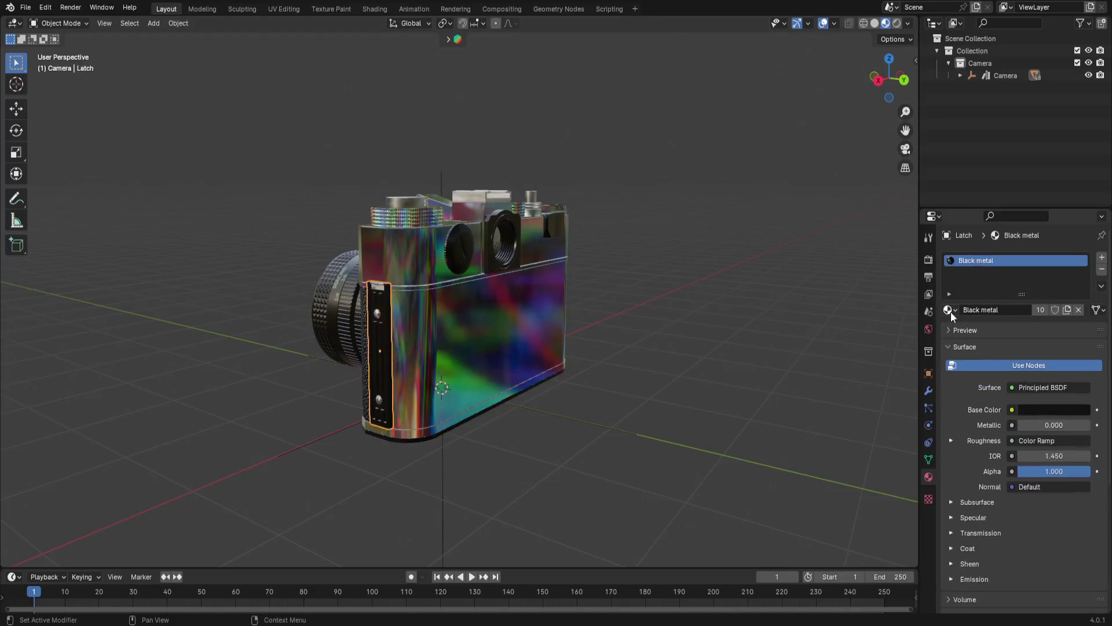
{"action": "mouse_move", "coordinate": [889, 82]}
{"action": "left_mouse_down"}
{"action": "mouse_move", "coordinate": [846, 84]}
{"action": "mouse_move", "coordinate": [889, 200]}
{"action": "left_mouse_up"}
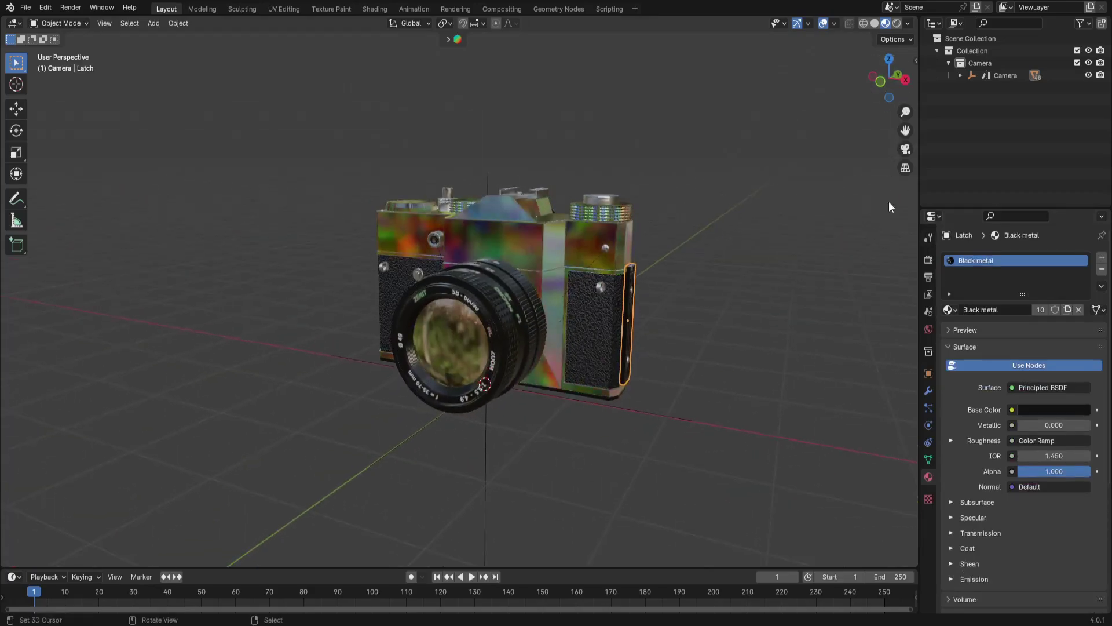
{"action": "left_click", "coordinate": [949, 310]}
{"action": "type", "text": "mate"}
{"action": "key", "text": "Down"}
{"action": "key", "text": "Return"}
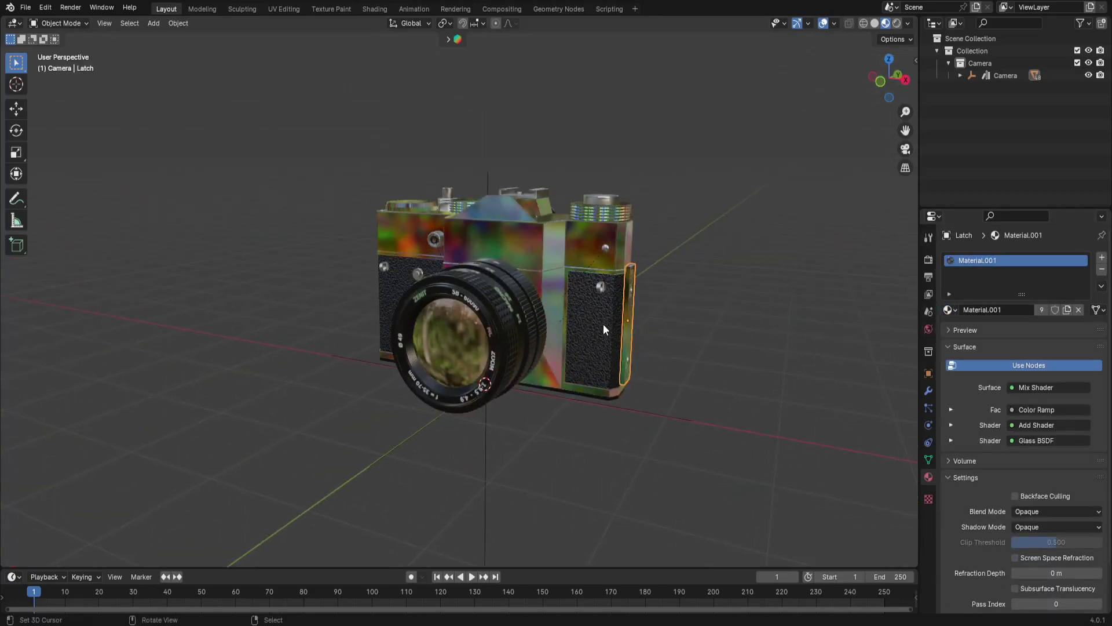
Remove the Grip material slot from the Body front.
{"action": "left_click", "coordinate": [603, 324]}
{"action": "left_click", "coordinate": [984, 273]}
{"action": "left_click", "coordinate": [948, 334]}
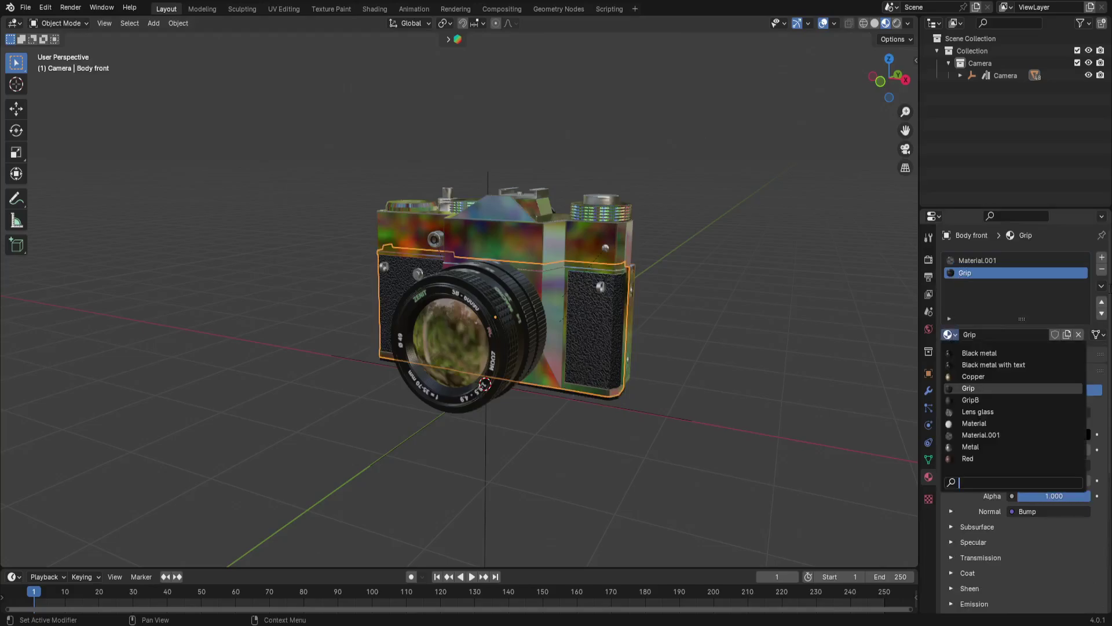
{"action": "left_click", "coordinate": [1102, 270]}
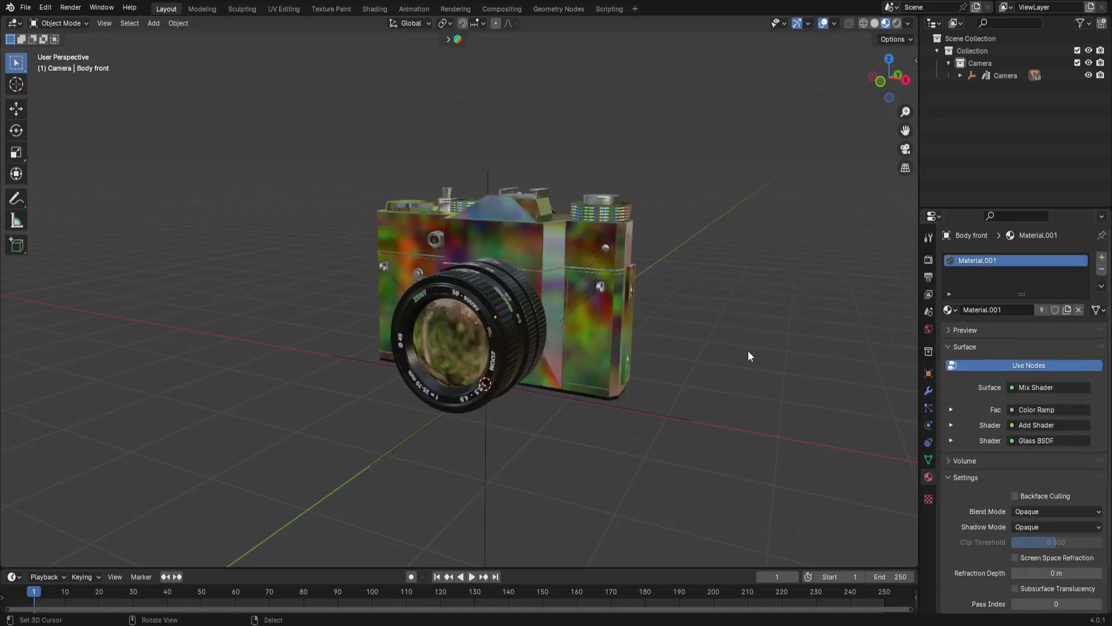
Assign Material.001 to the camera's Bottom part.
{"action": "left_click", "coordinate": [617, 395]}
{"action": "left_click", "coordinate": [948, 311]}
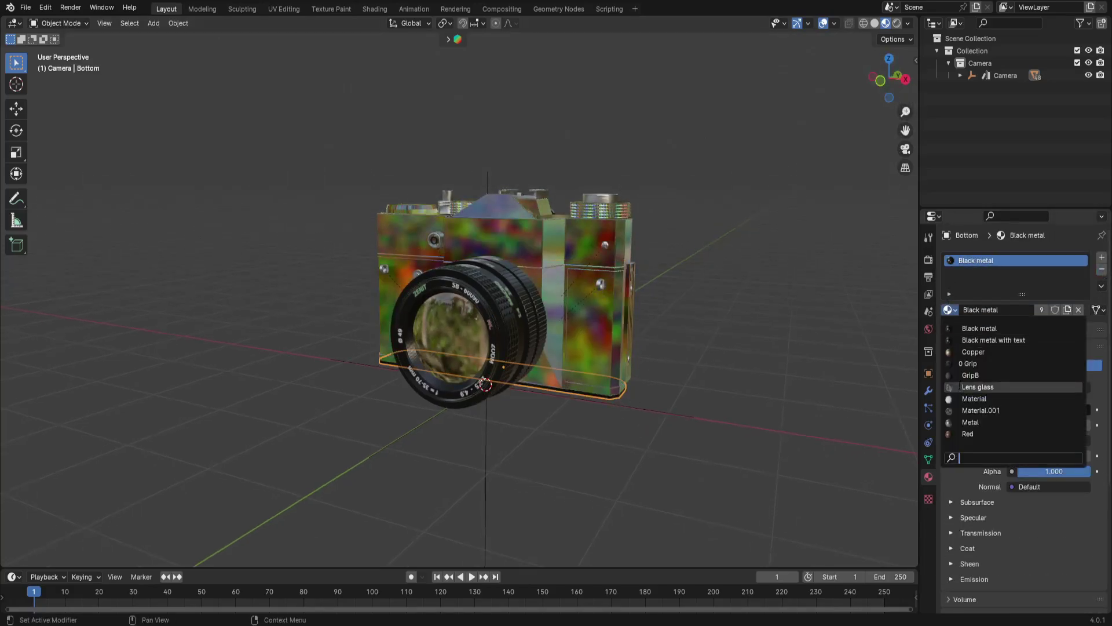
{"action": "left_click", "coordinate": [973, 411]}
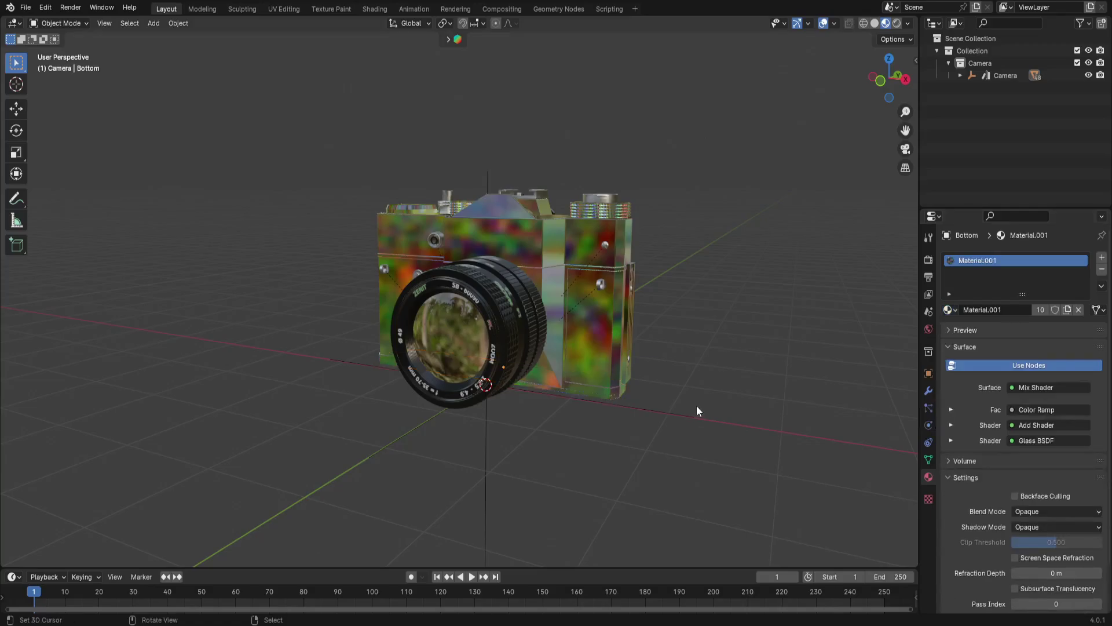
{"action": "scroll", "coordinate": [694, 405], "scroll_direction": "up", "scroll_amount": 1}
Give the lens barrel a new material with Metallic 1.0.
{"action": "left_click", "coordinate": [561, 350]}
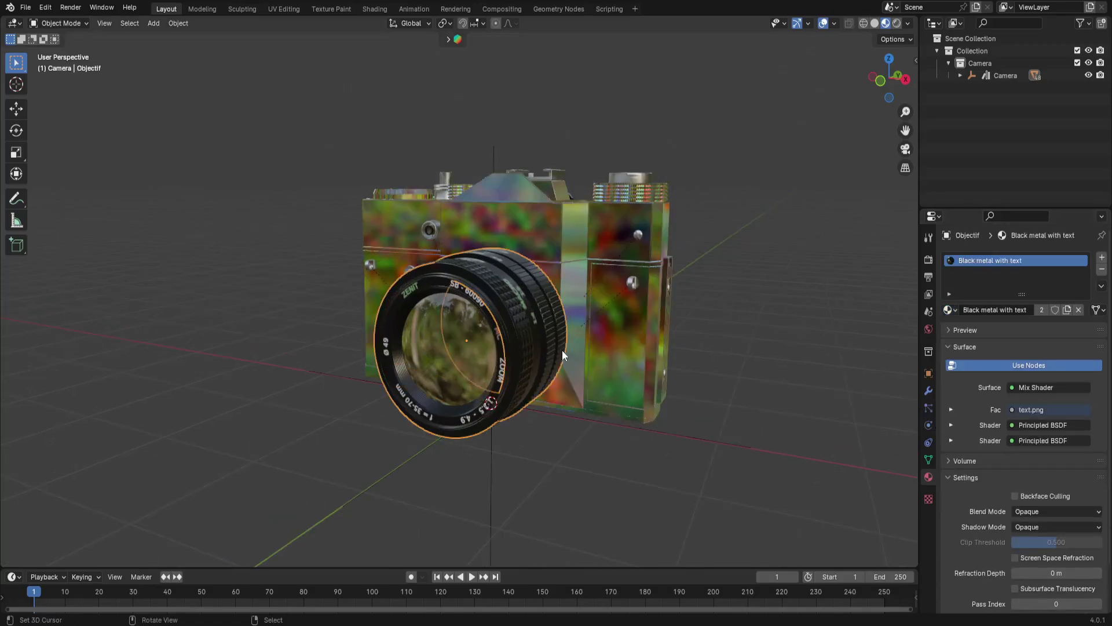
{"action": "left_click", "coordinate": [1102, 269]}
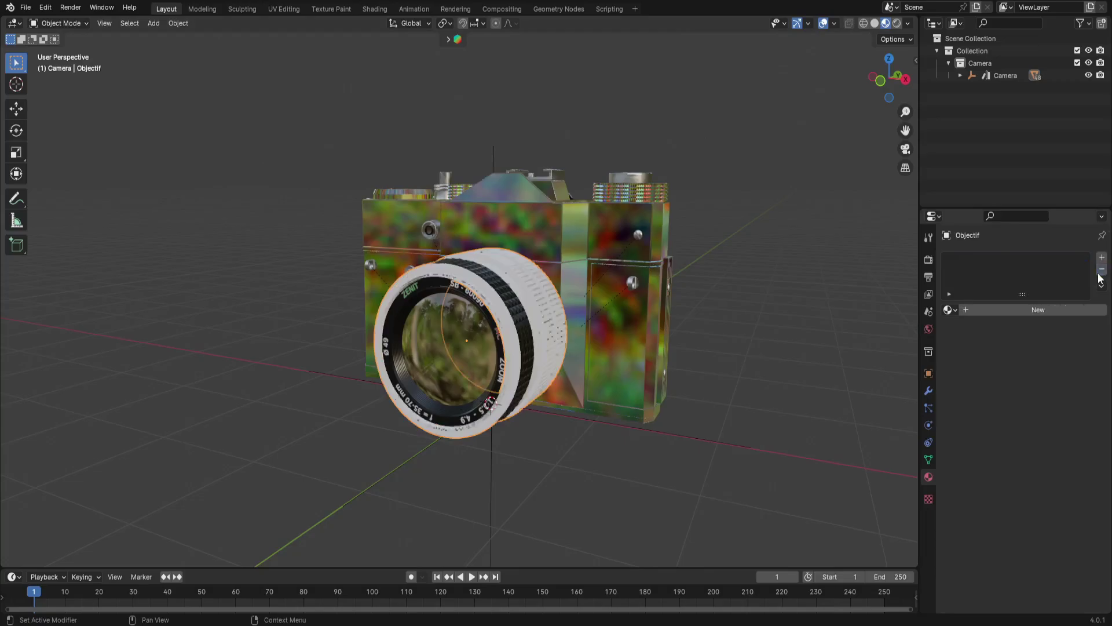
{"action": "left_click", "coordinate": [1036, 310]}
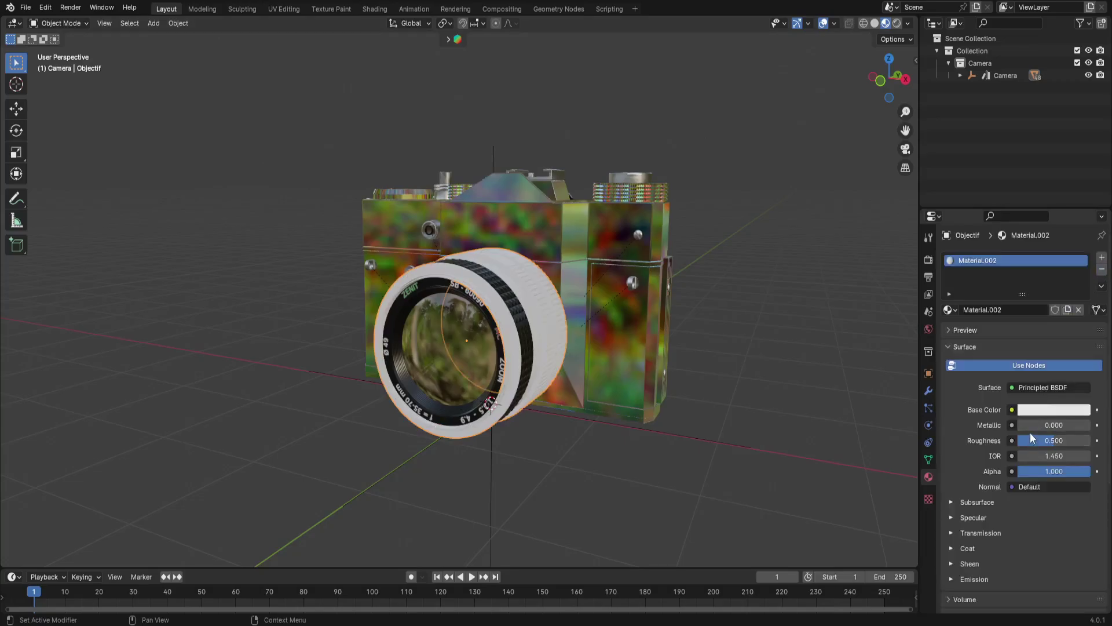
{"action": "left_click_drag", "start_coordinate": [1027, 429], "coordinate": [1089, 430]}
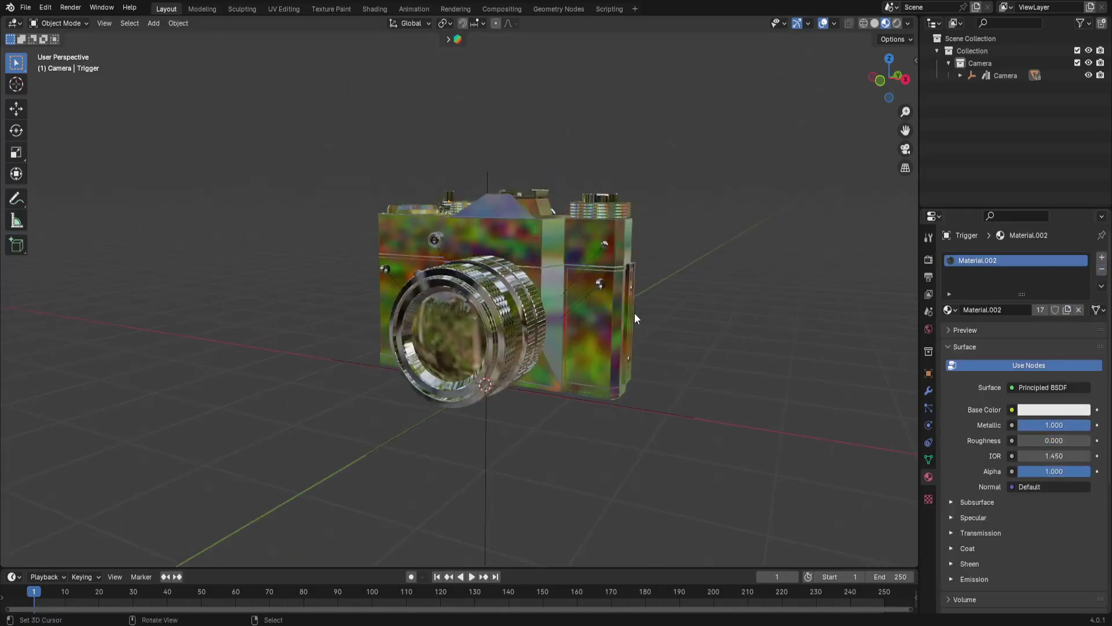
Add a new scene camera and switch the viewport to the Right view.
{"action": "key", "text": "shift+a"}
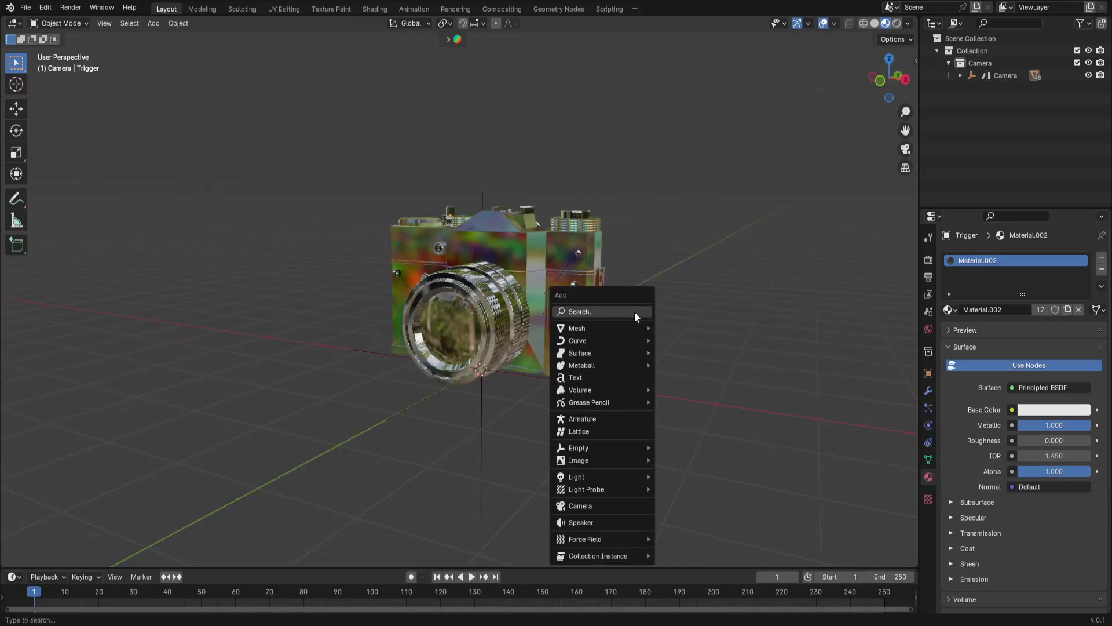
{"action": "left_click", "coordinate": [598, 509]}
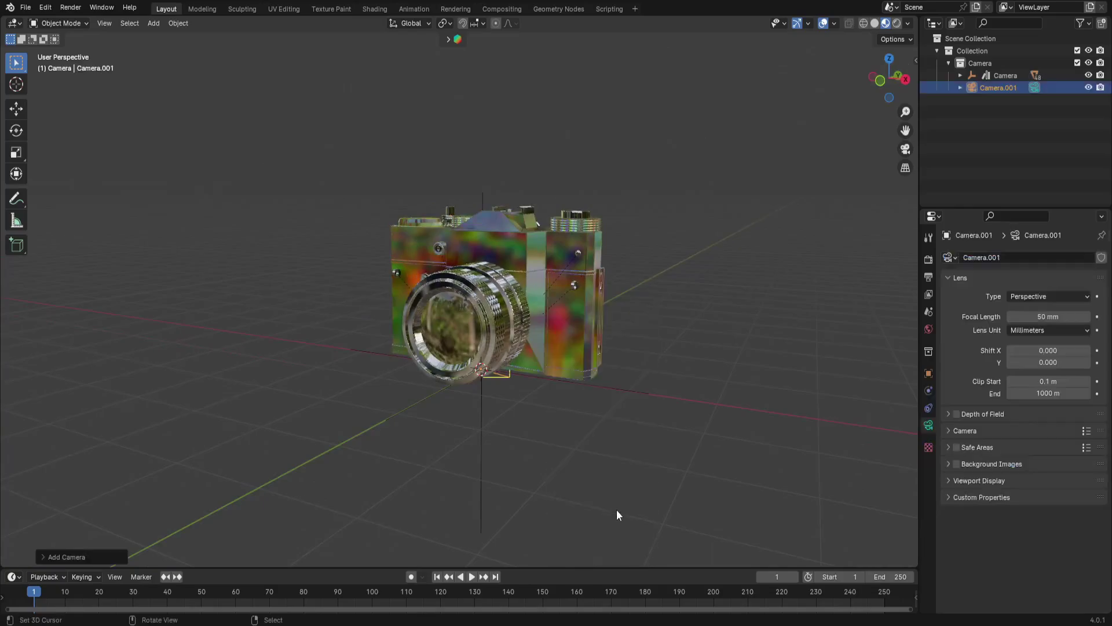
{"action": "left_click", "coordinate": [903, 86]}
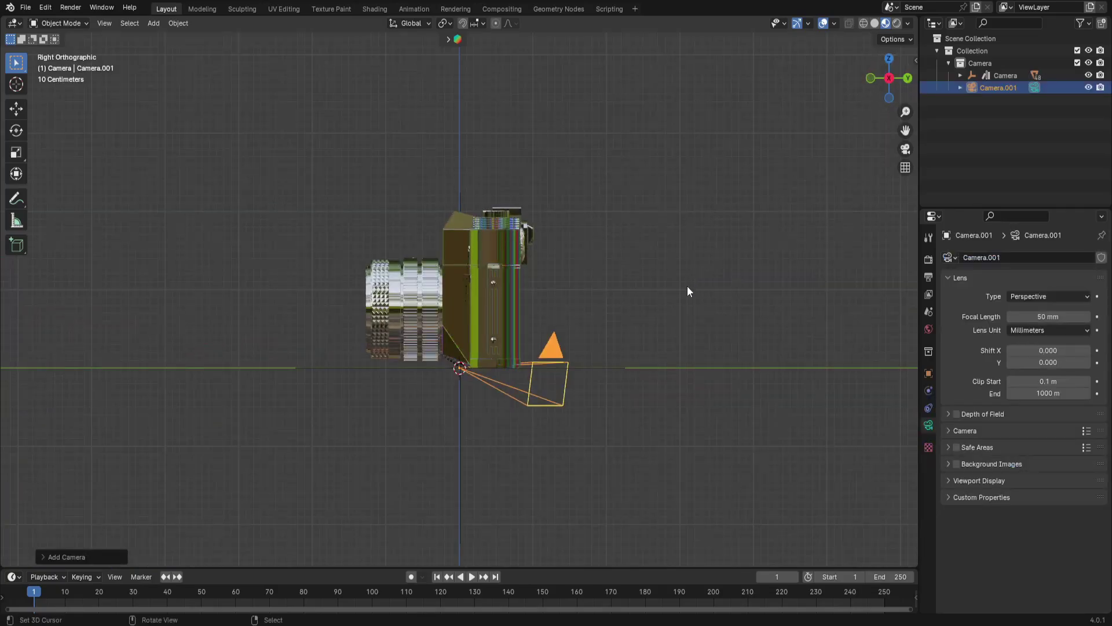
Move the camera along Y, raise it on Z, and look through it to frame the Zenit.
{"action": "key", "text": "g"}
{"action": "key", "text": "y"}
{"action": "left_click", "coordinate": [255, 285]}
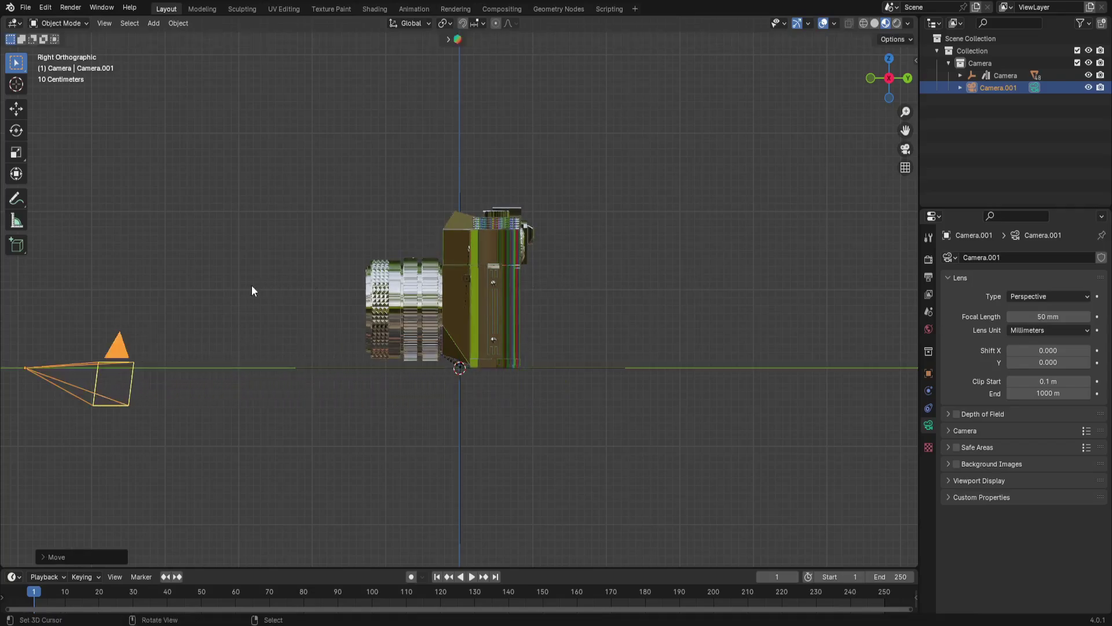
{"action": "key", "text": "g"}
{"action": "key", "text": "z"}
{"action": "left_click", "coordinate": [305, 196]}
{"action": "key", "text": "KP_0"}
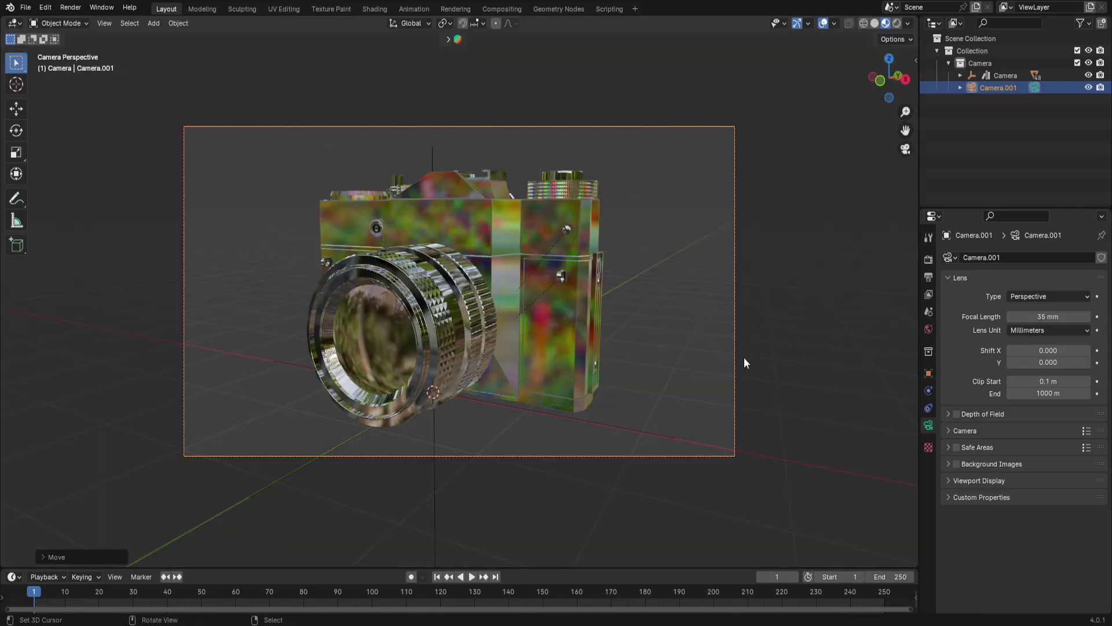
Switch the viewport to Rendered shading and set the render engine to Cycles.
{"action": "left_click", "coordinate": [897, 23]}
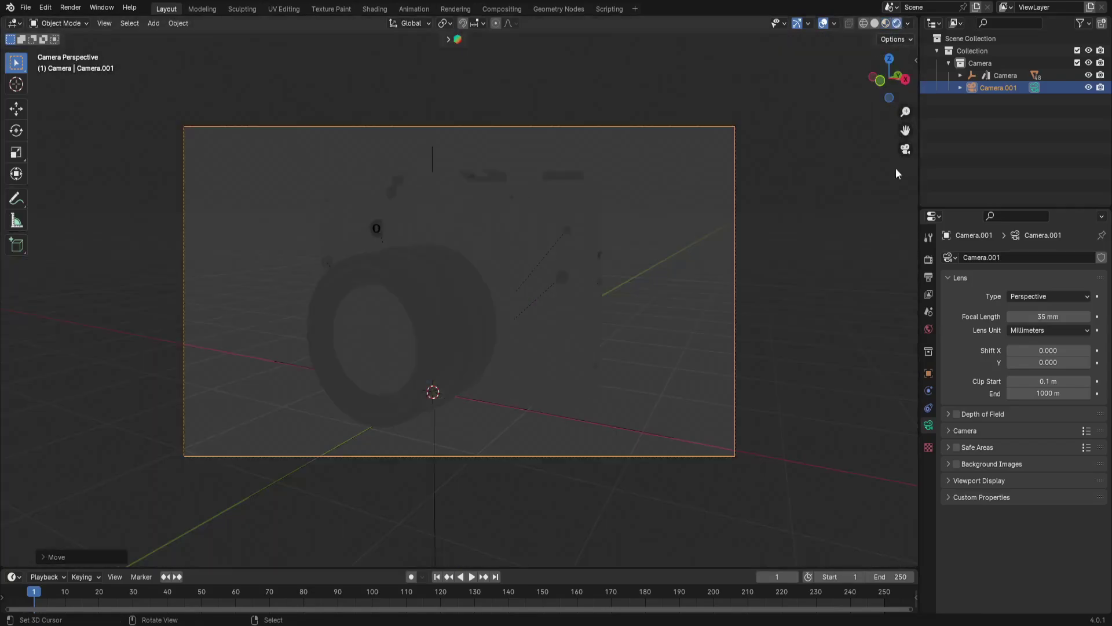
{"action": "left_click", "coordinate": [928, 260]}
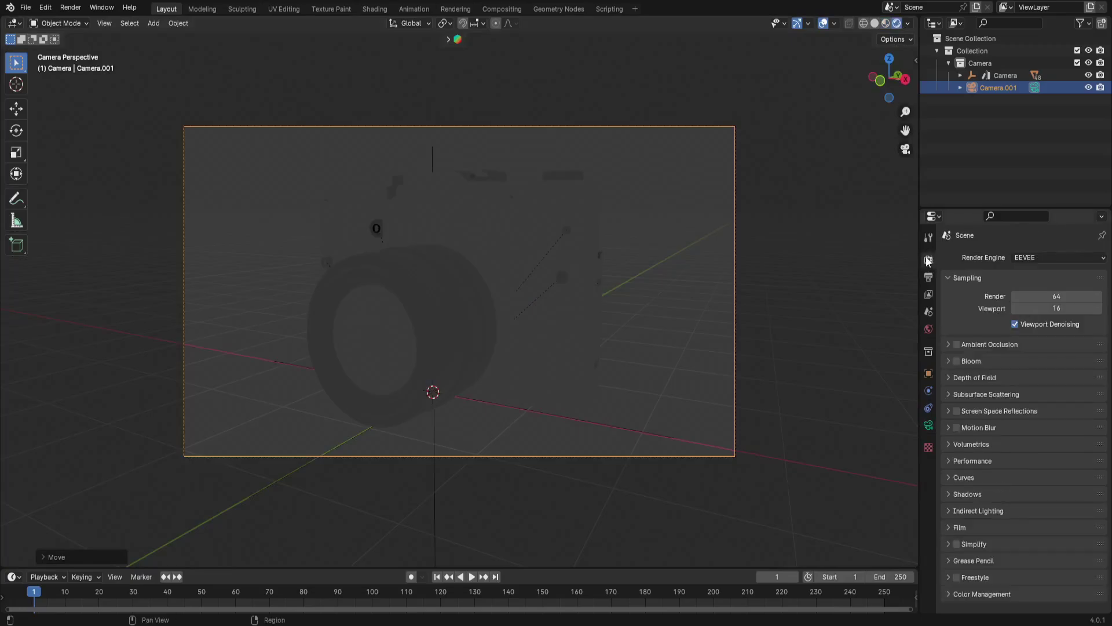
{"action": "left_click", "coordinate": [1024, 258]}
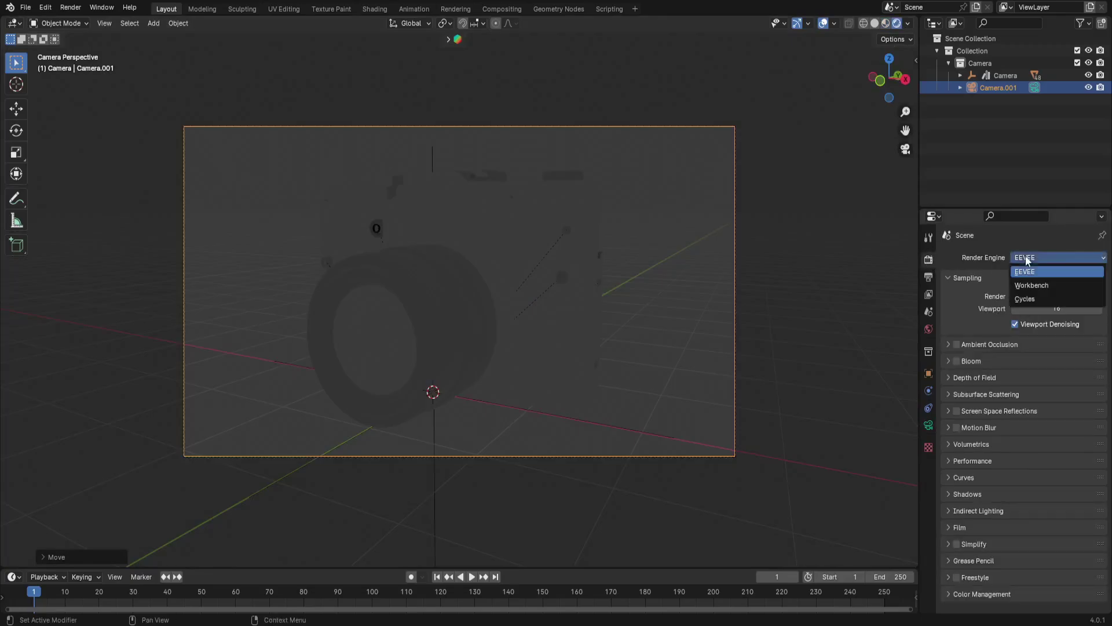
{"action": "left_click", "coordinate": [1031, 300]}
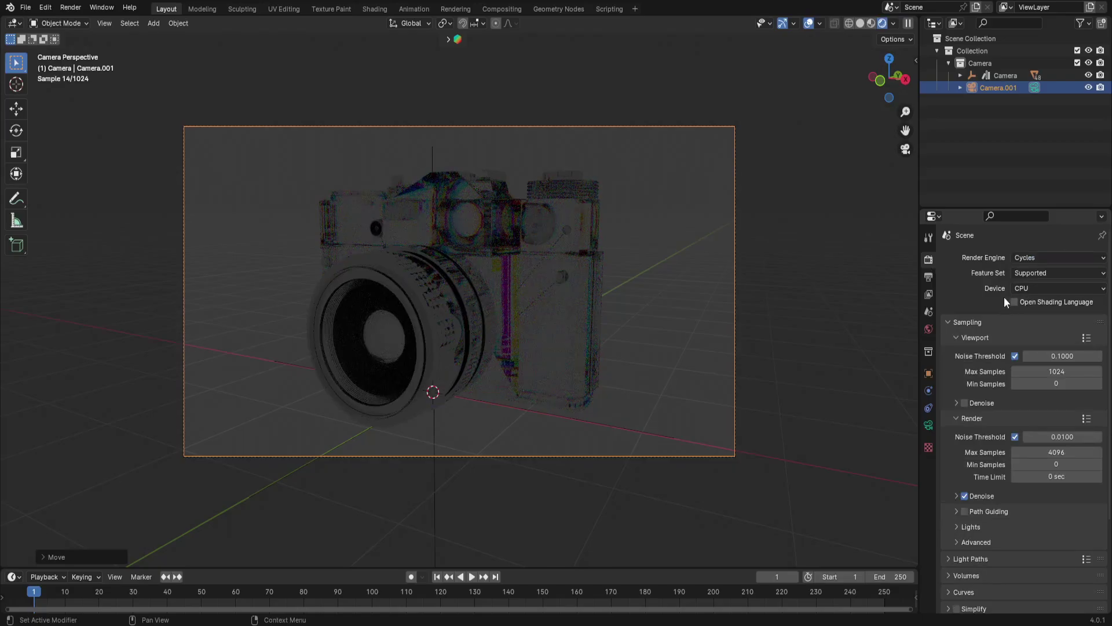
Brighten the World background colour toward white, to about 0.392 grey.
{"action": "left_click", "coordinate": [929, 329]}
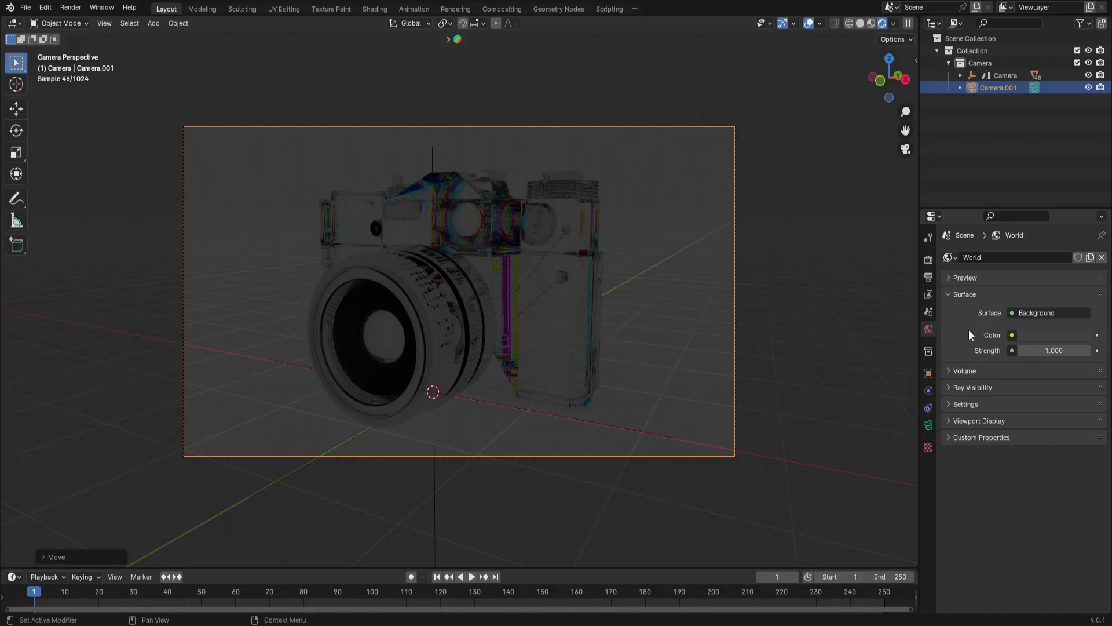
{"action": "left_click", "coordinate": [1026, 335]}
{"action": "left_click_drag", "start_coordinate": [1080, 226], "coordinate": [1079, 182]}
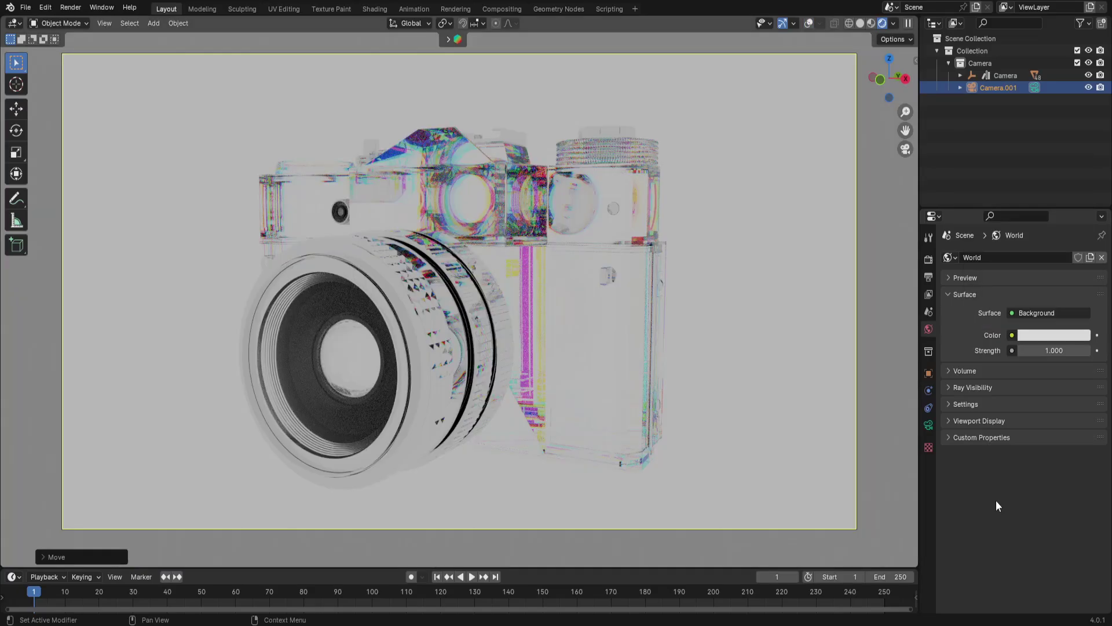
Keep PNG as the output file format in Output Properties.
{"action": "left_click", "coordinate": [928, 278]}
{"action": "scroll", "coordinate": [1023, 417], "scroll_direction": "down", "scroll_amount": 2}
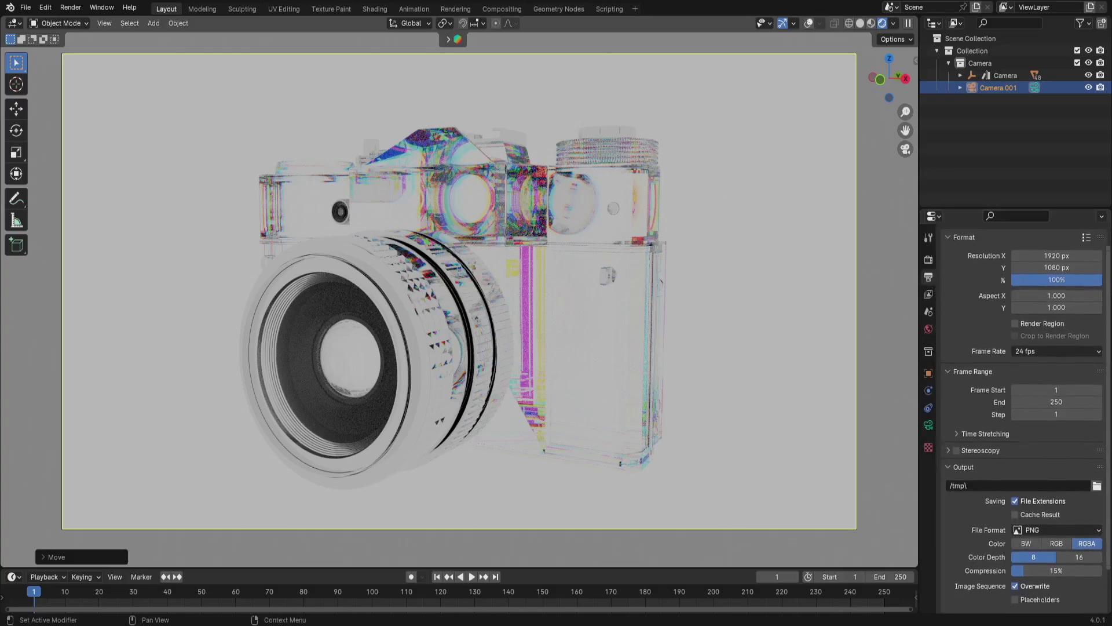
{"action": "scroll", "coordinate": [1022, 417], "scroll_direction": "down", "scroll_amount": 3}
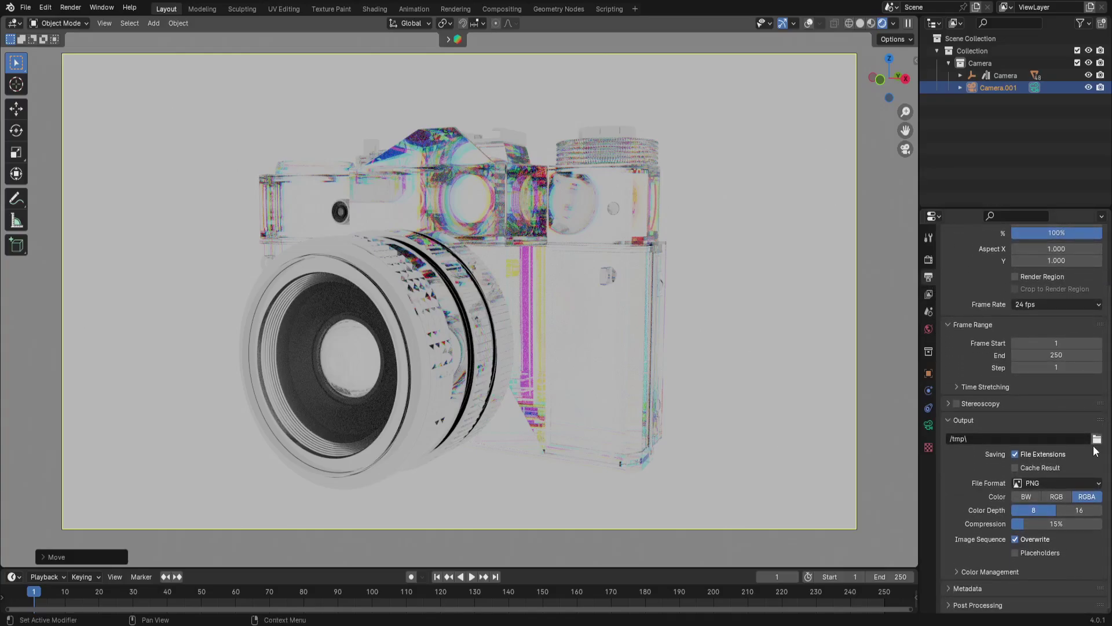
{"action": "left_click", "coordinate": [1076, 478]}
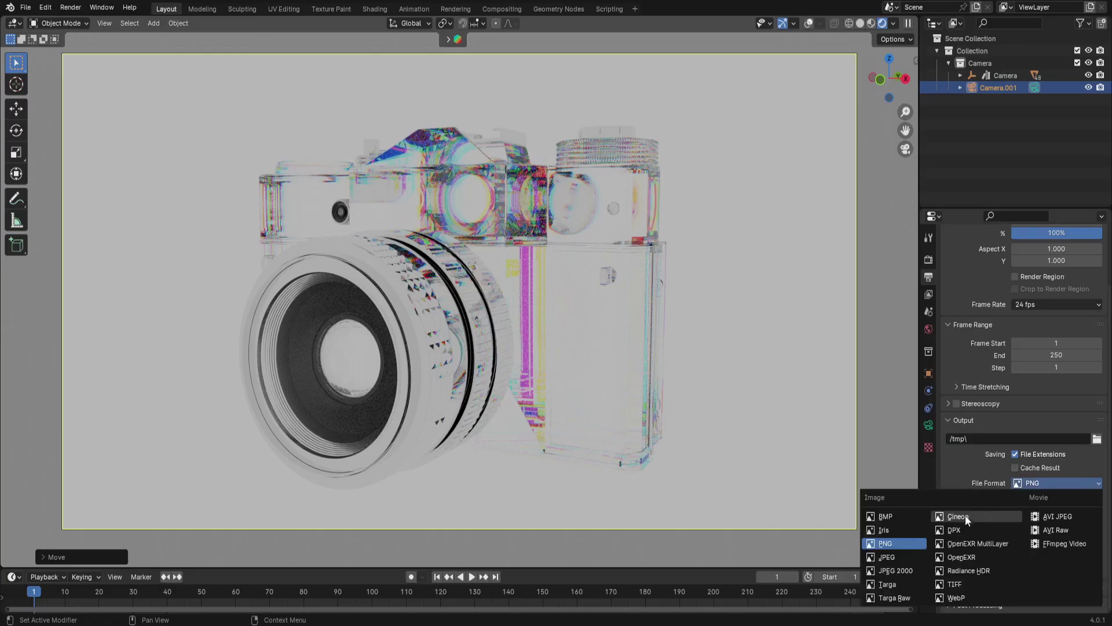
{"action": "left_click", "coordinate": [889, 544]}
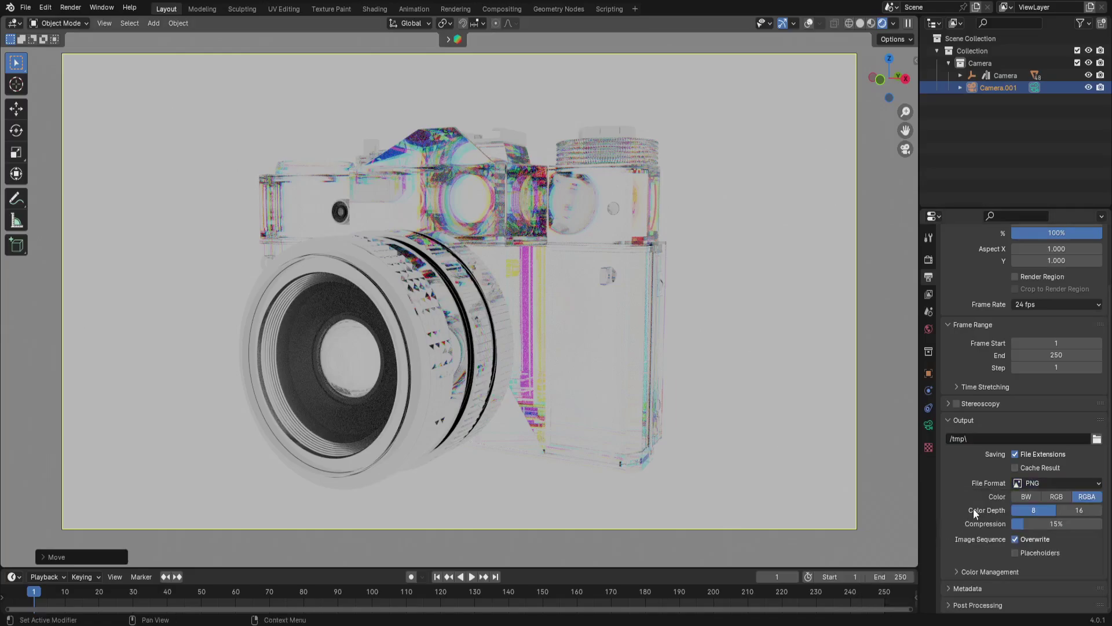
Set Cycles Viewport Max Samples to 64 and Render Max Samples to 100.
{"action": "left_click", "coordinate": [928, 260]}
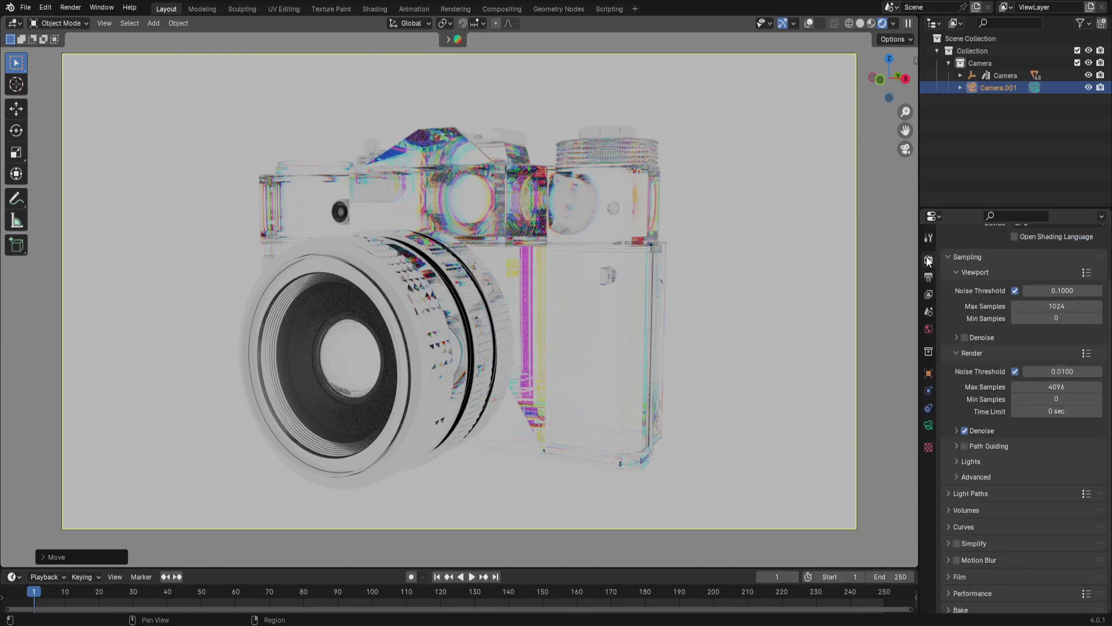
{"action": "left_click", "coordinate": [1040, 306]}
{"action": "type", "text": "64"}
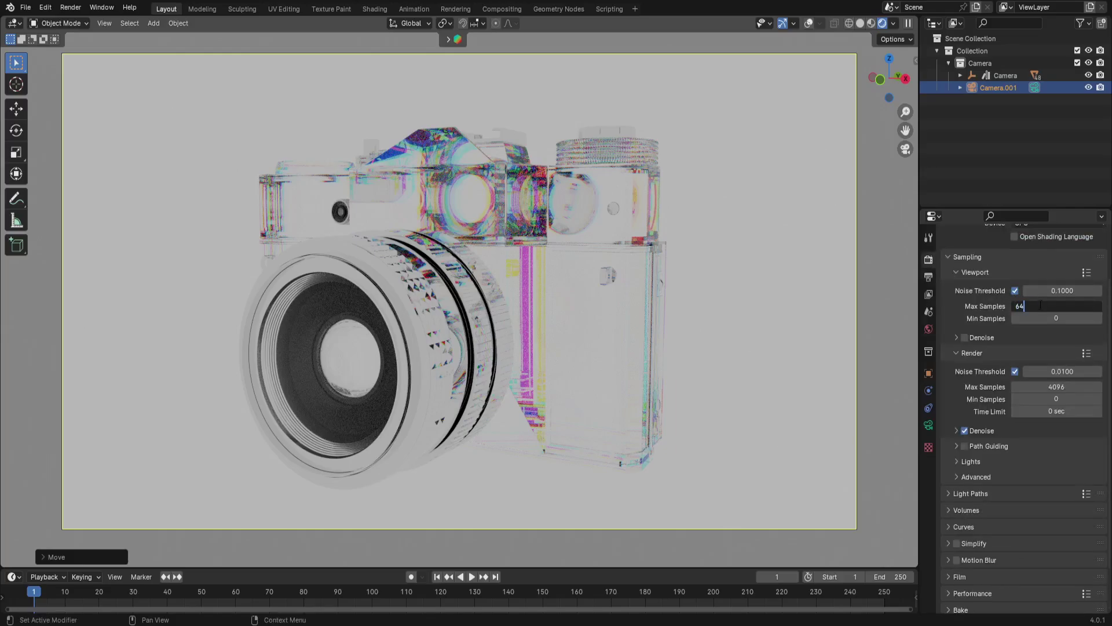
{"action": "key", "text": "Return"}
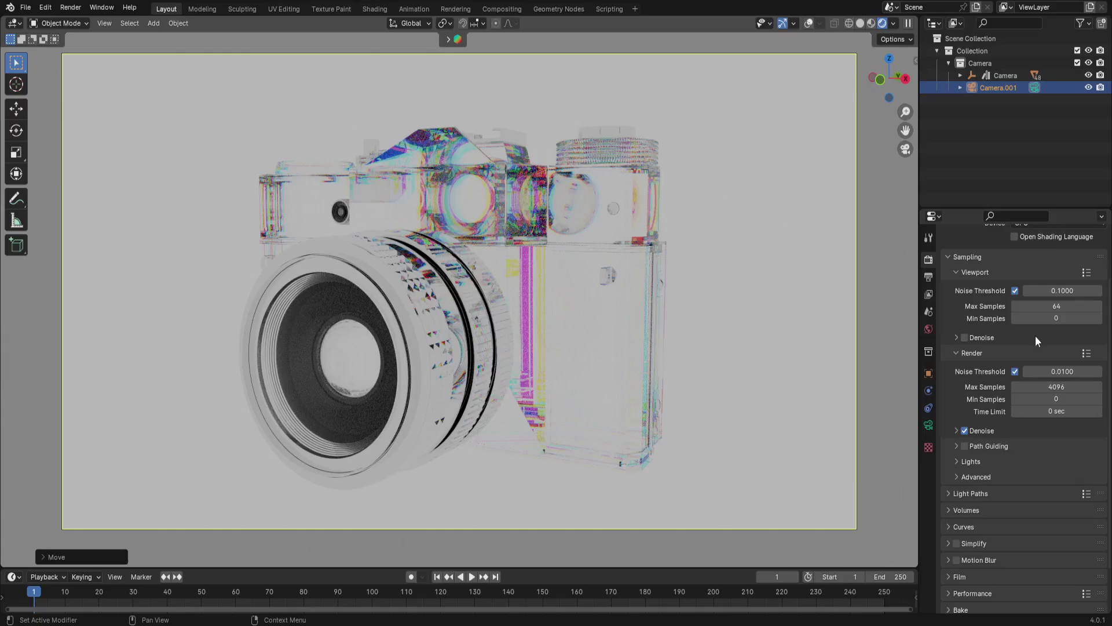
{"action": "left_click", "coordinate": [1053, 386]}
{"action": "type", "text": "100"}
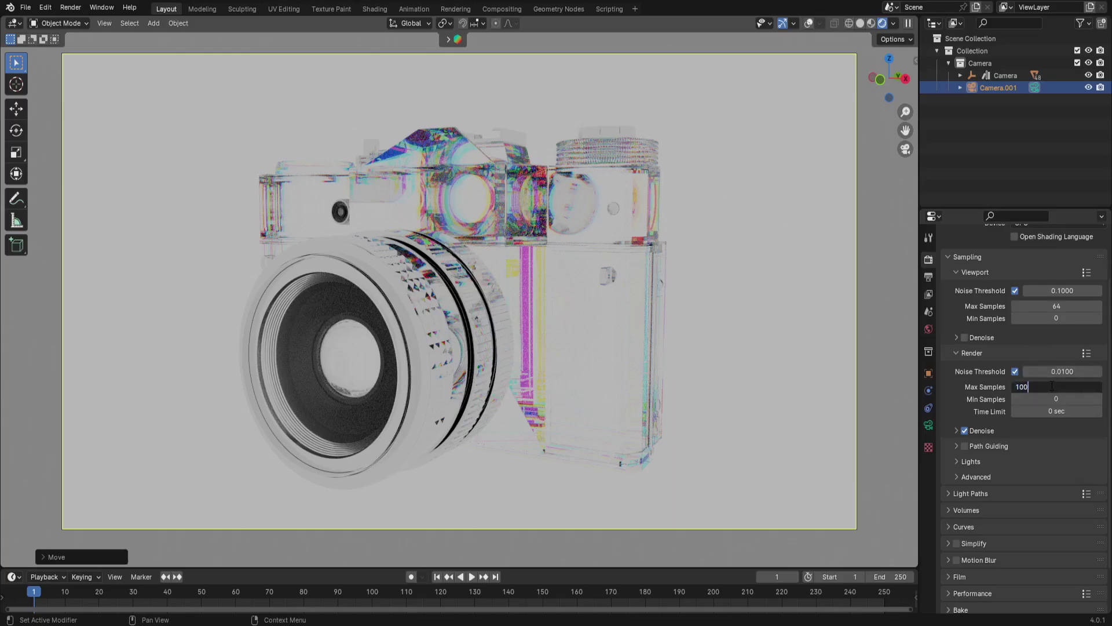
{"action": "key", "text": "Return"}
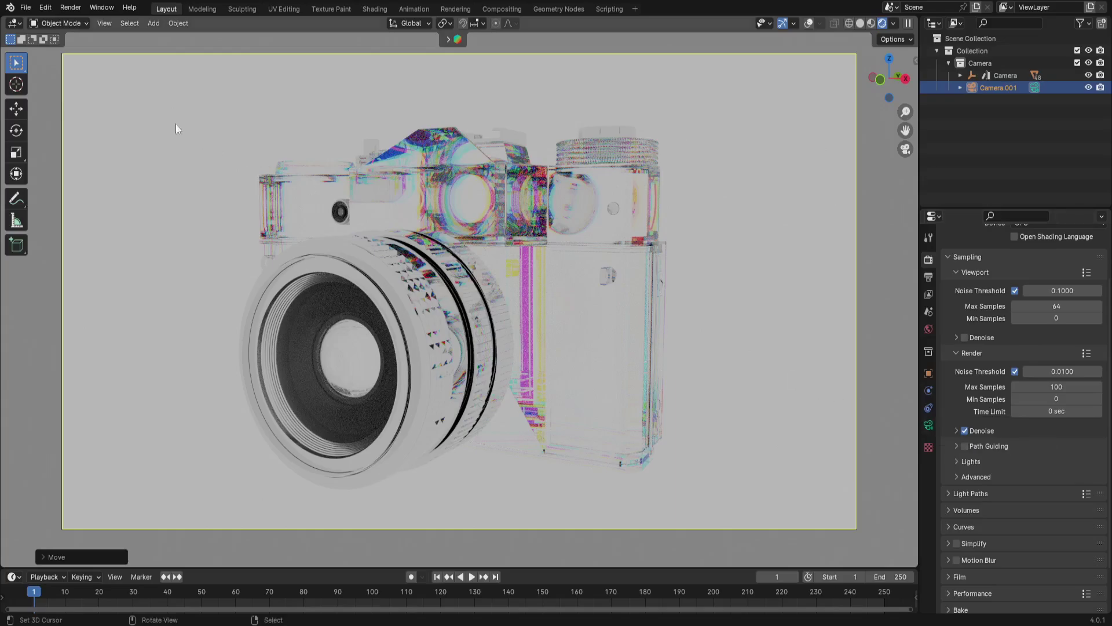
Open the Render menu to render the final image.
{"action": "left_click", "coordinate": [66, 8]}
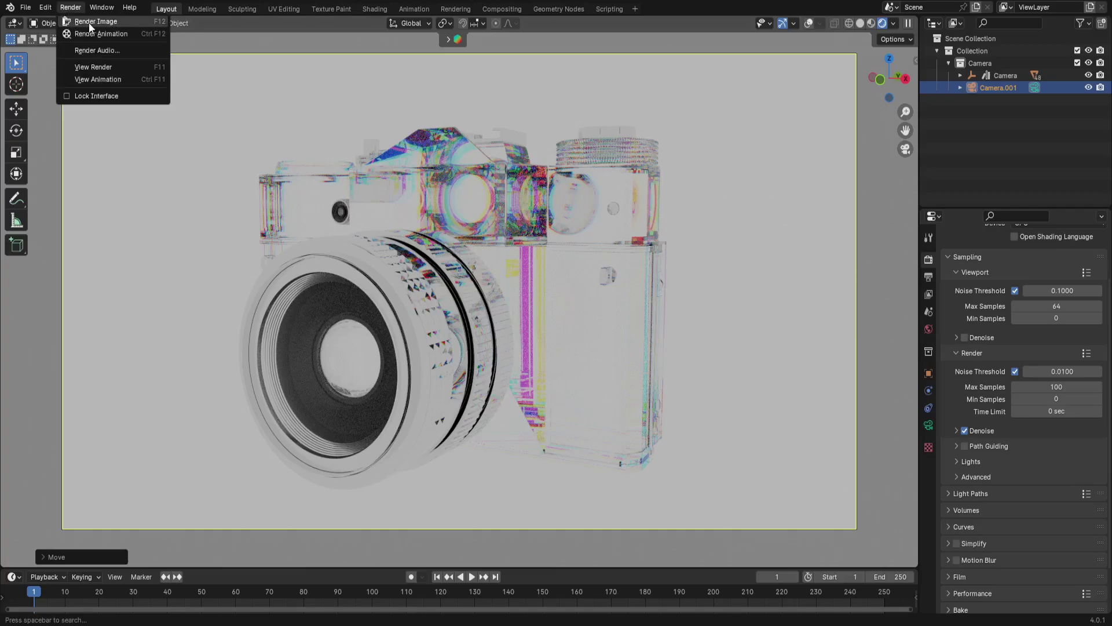